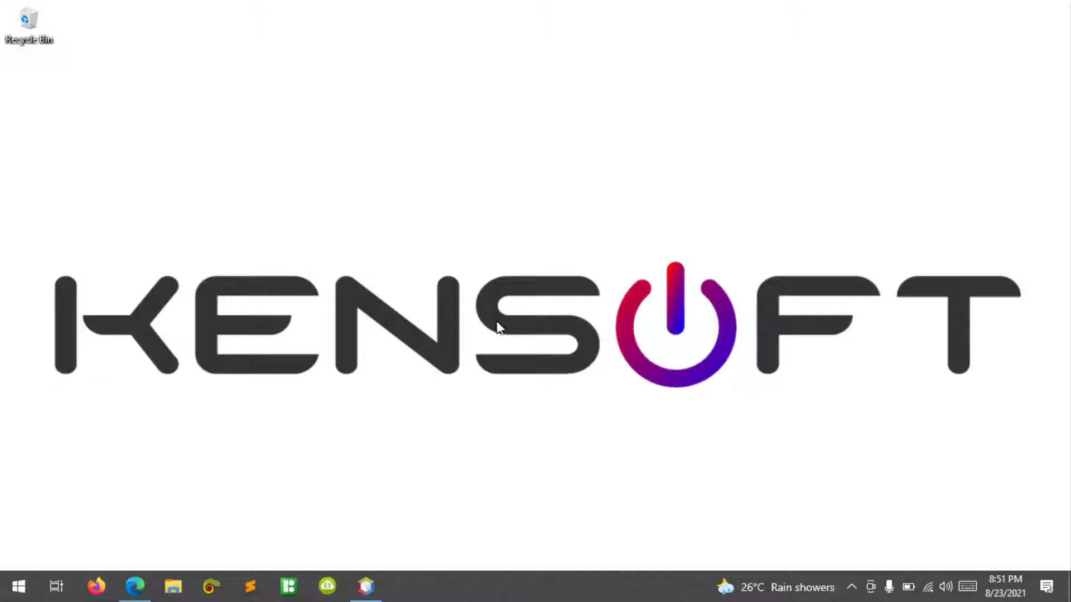
# Create a JavaFX Application project named 'Window_size' with the New Project wizard.
pyautogui.click(365, 586)
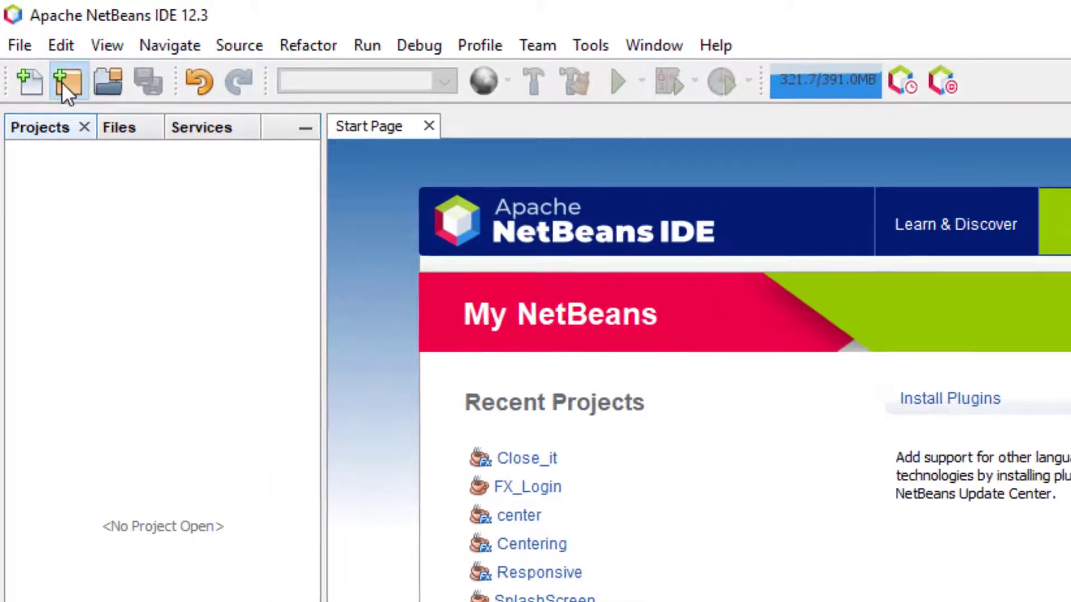
pyautogui.click(68, 82)
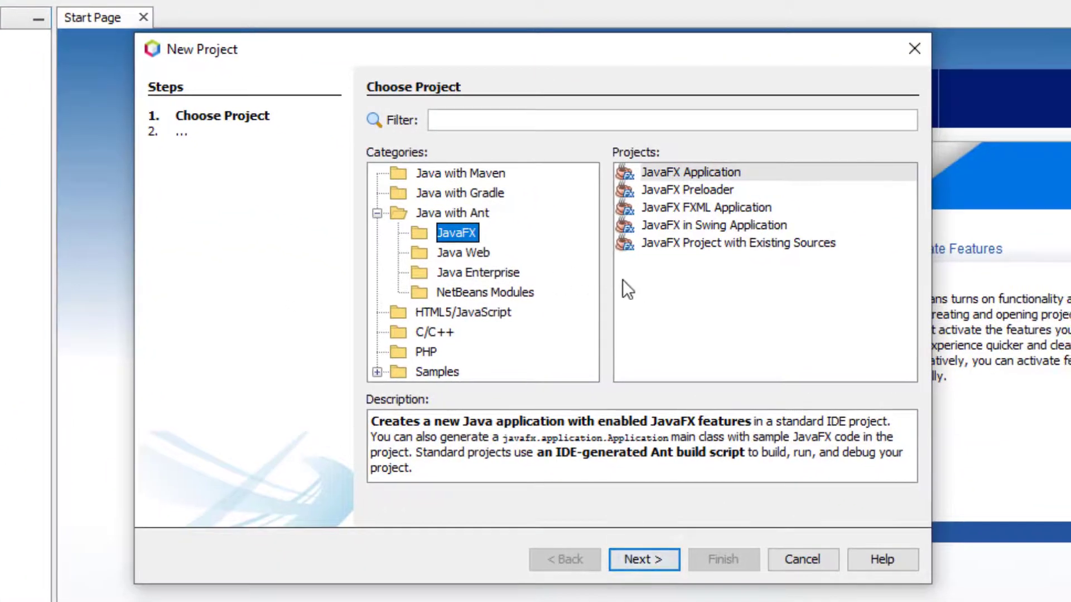
pyautogui.click(649, 555)
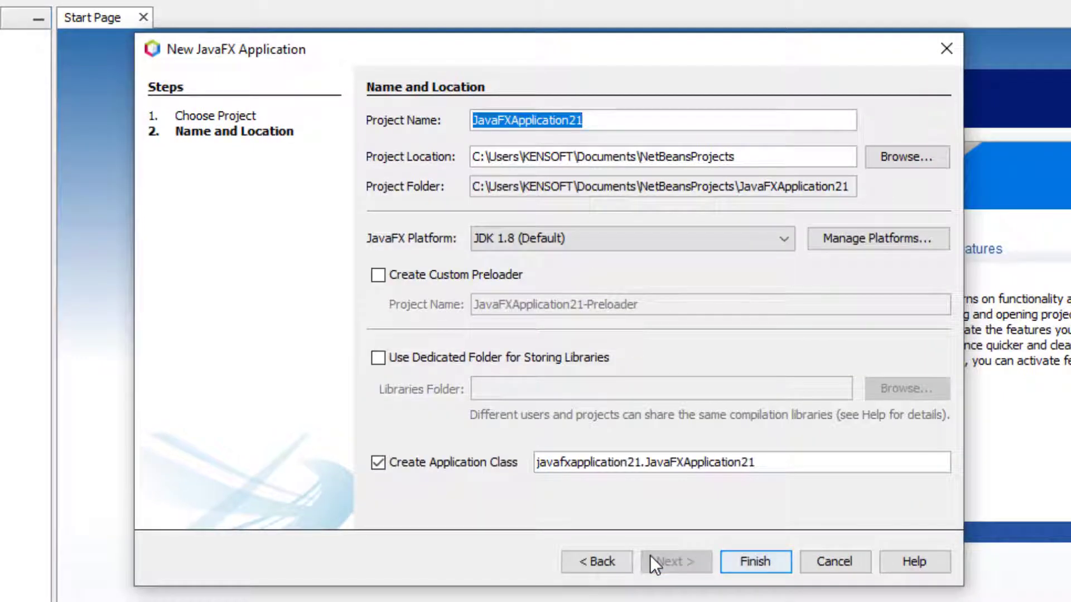
pyautogui.write('WIn')
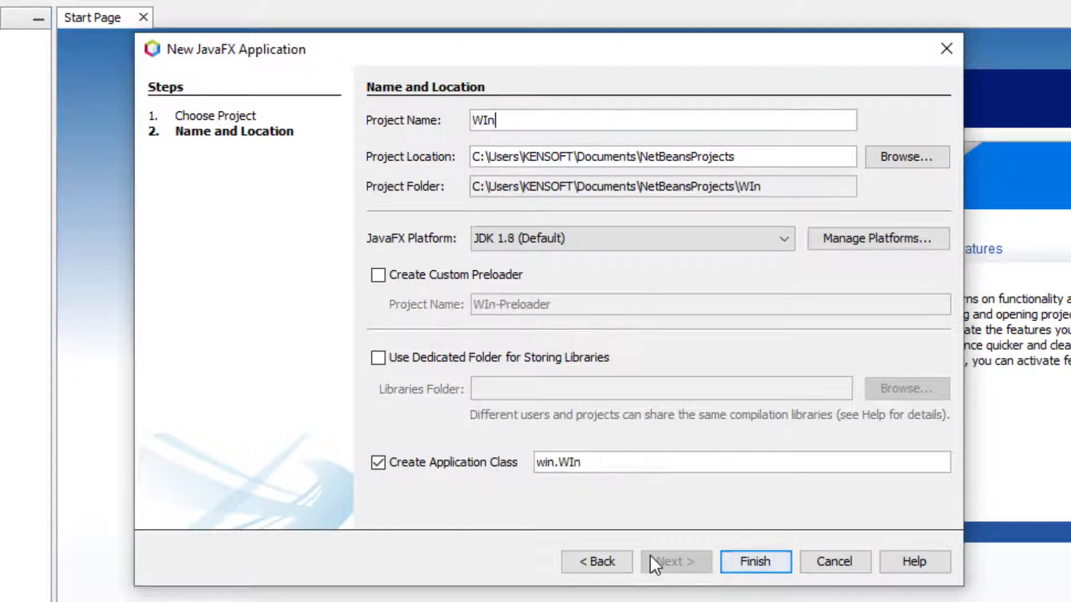
pyautogui.write('dow')
pyautogui.press('BackSpace')
pyautogui.press('BackSpace')
pyautogui.press('BackSpace')
pyautogui.press('BackSpace')
pyautogui.press('BackSpace')
pyautogui.write('ind')
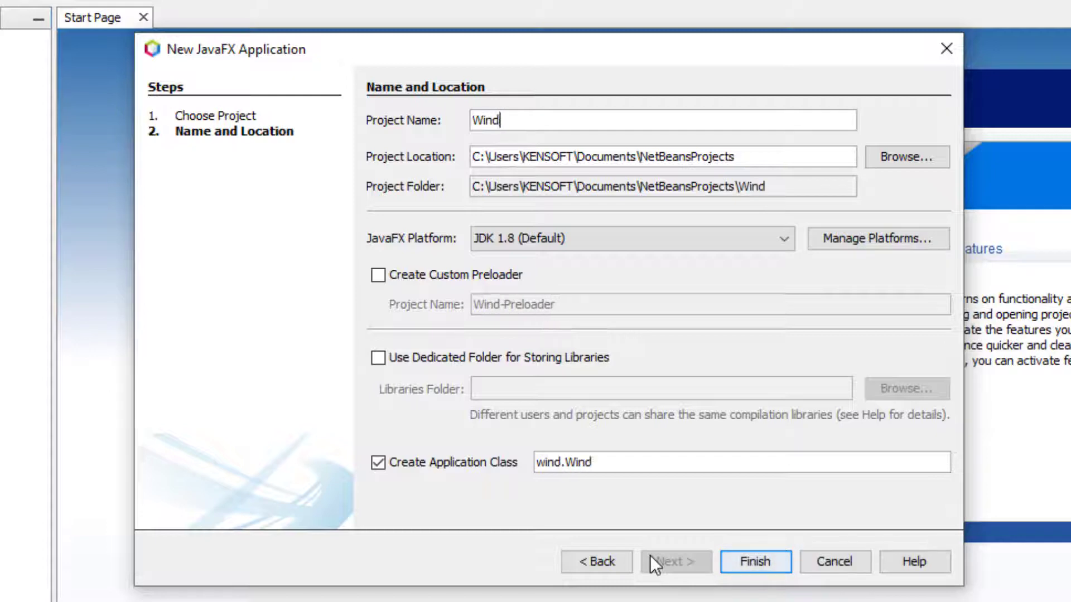
pyautogui.write('ow_si')
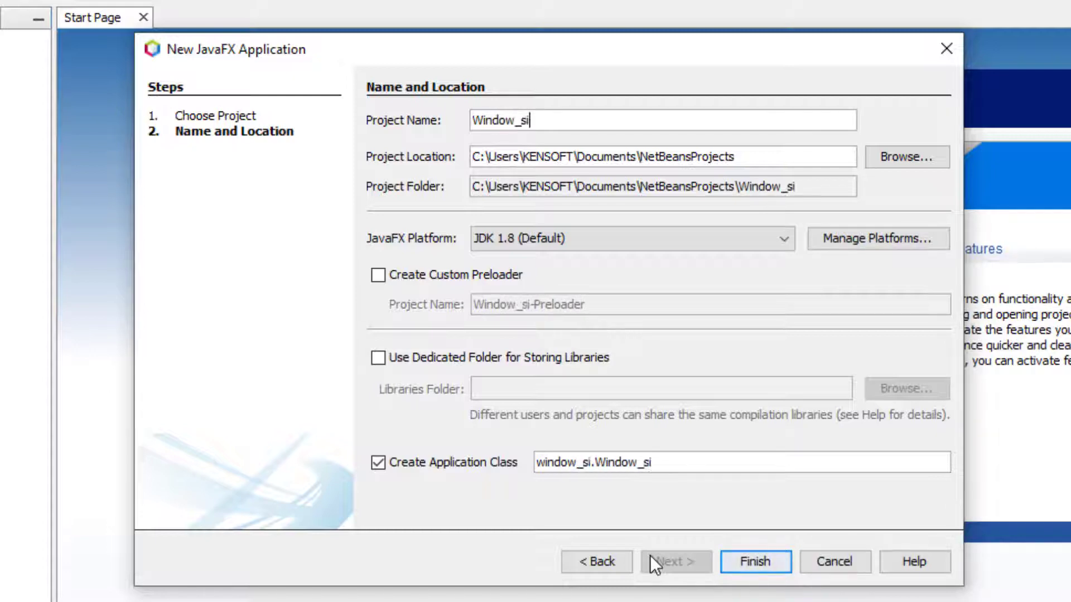
pyautogui.write('ze')
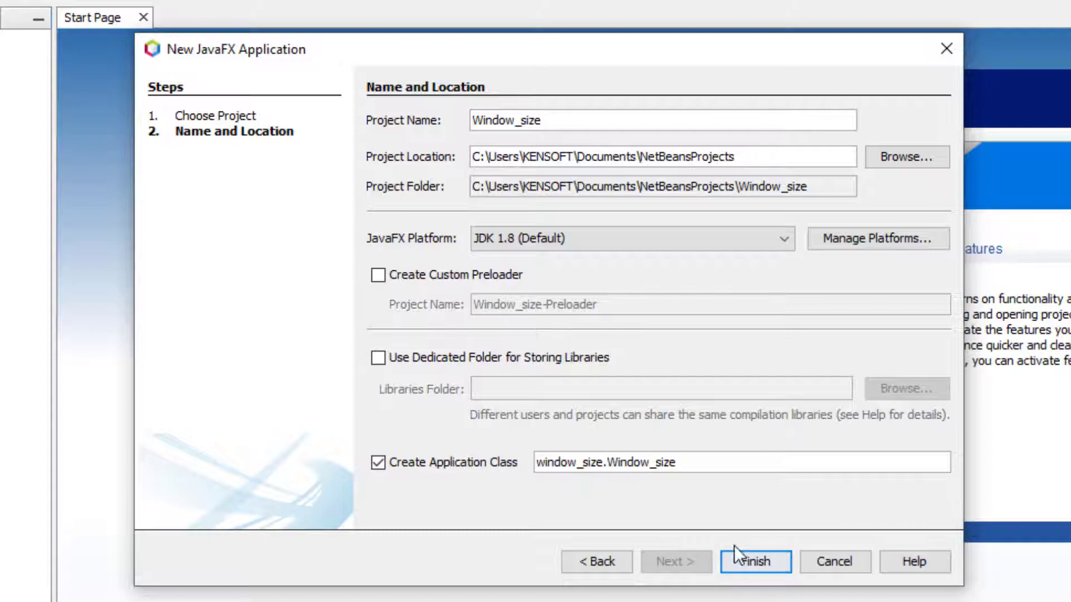
pyautogui.click(754, 562)
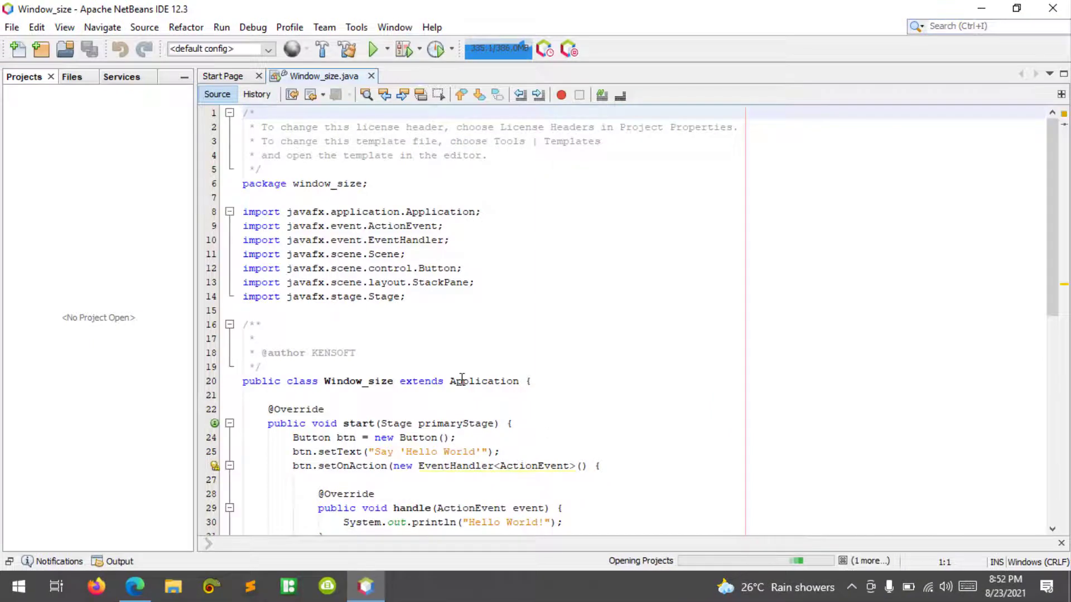
pyautogui.scroll(-4, 410, 352)
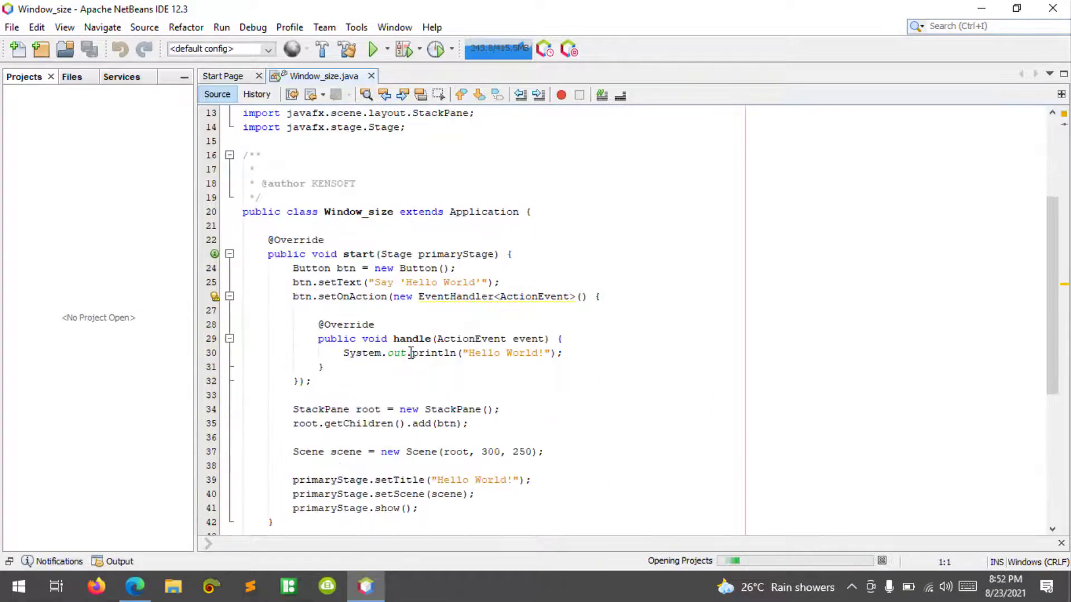
pyautogui.scroll(4, 366, 341)
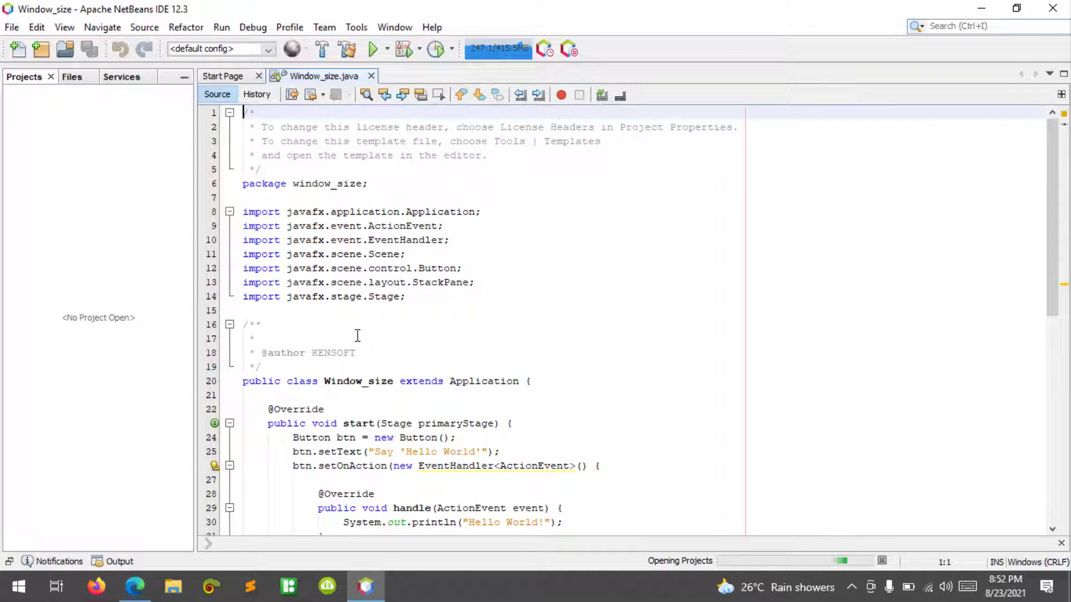
pyautogui.scroll(-4, 357, 336)
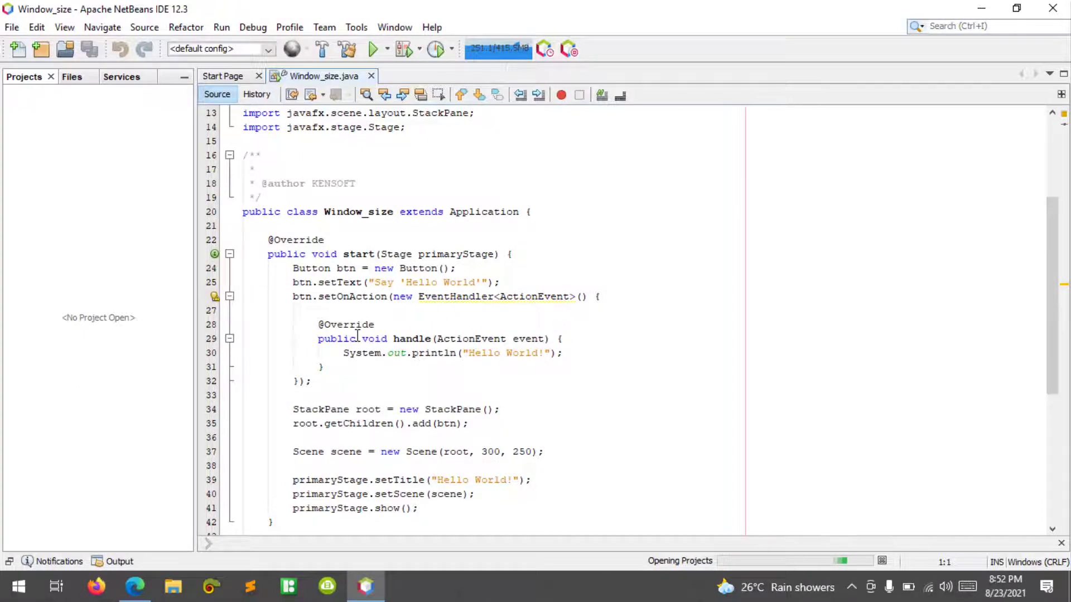
pyautogui.scroll(2, 358, 336)
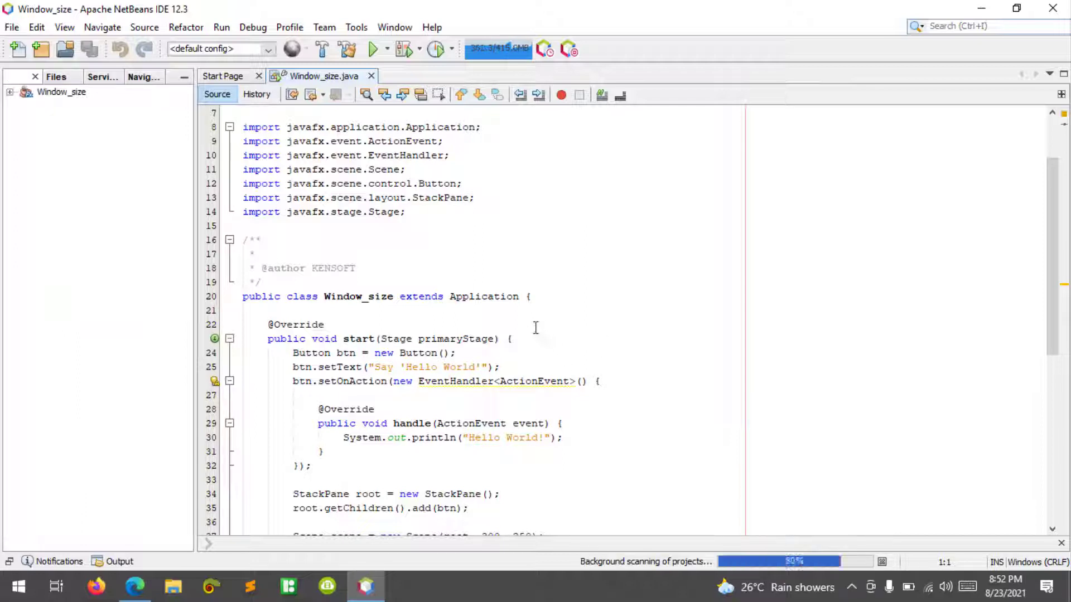
# Add the JavaFX 11 library to the Window_size project's compile classpath.
pyautogui.click(63, 92)
pyautogui.rightClick(68, 98)
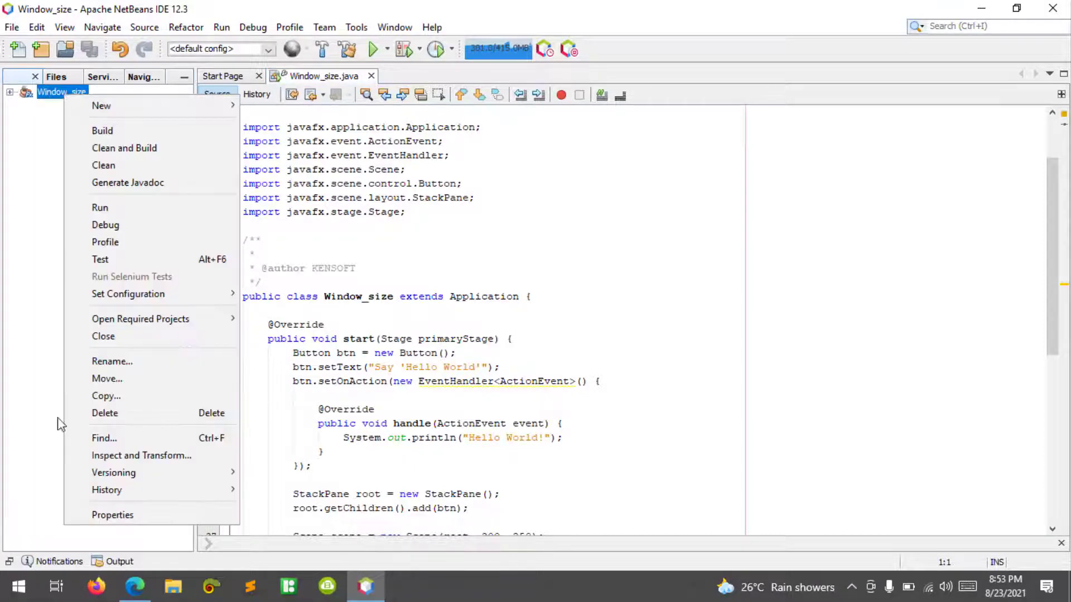
pyautogui.click(117, 515)
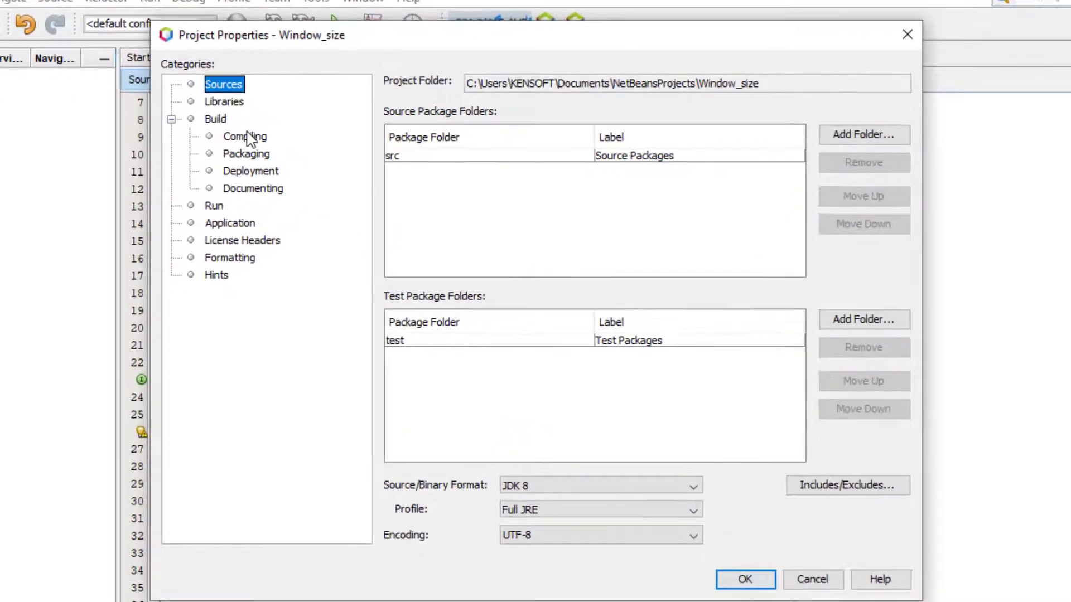
pyautogui.click(224, 102)
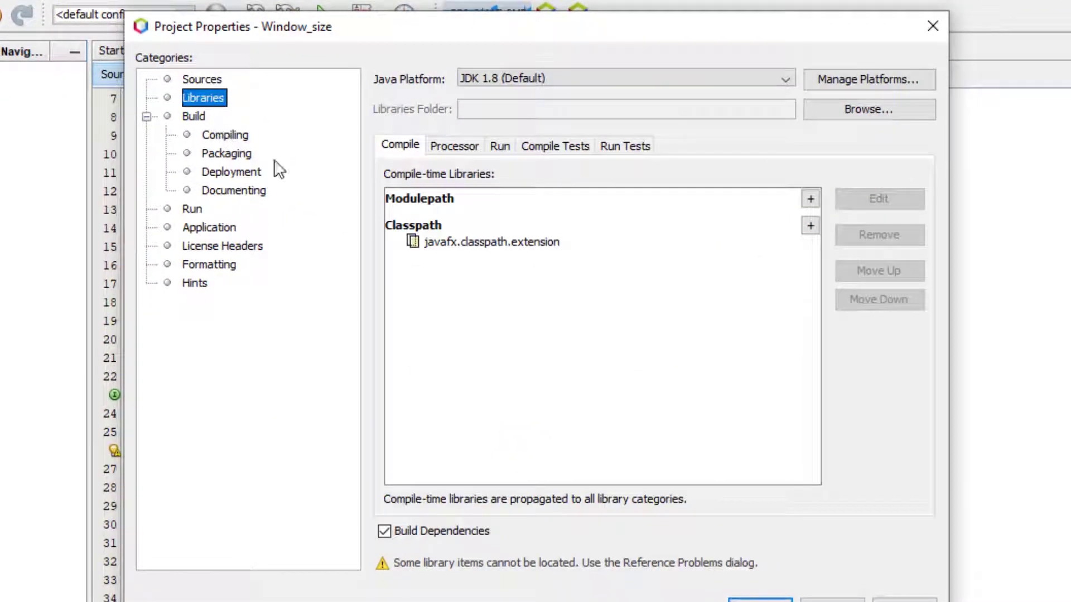
pyautogui.click(808, 226)
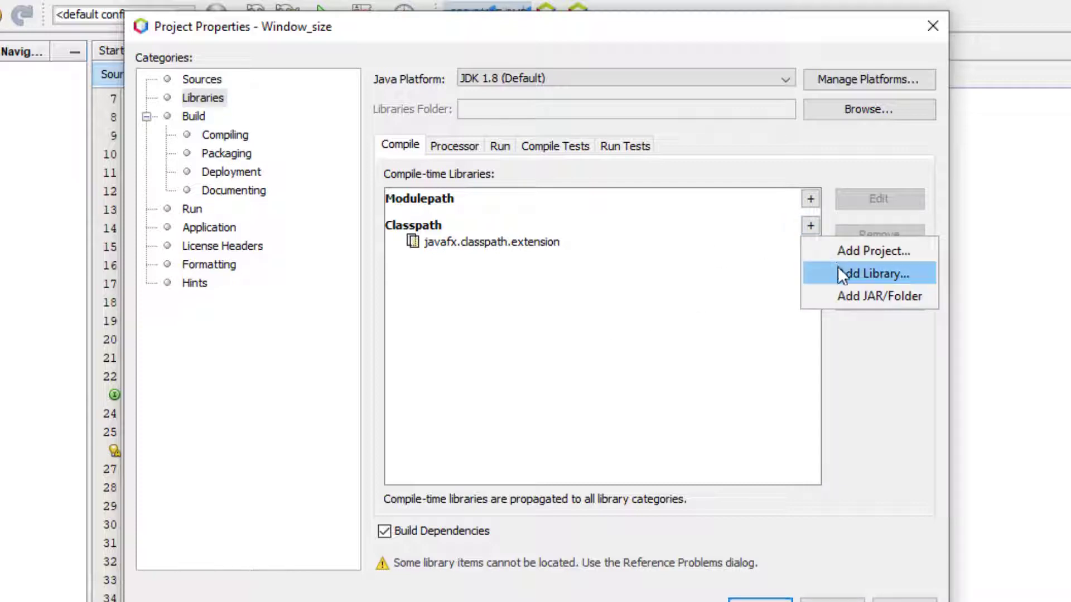
pyautogui.click(510, 384)
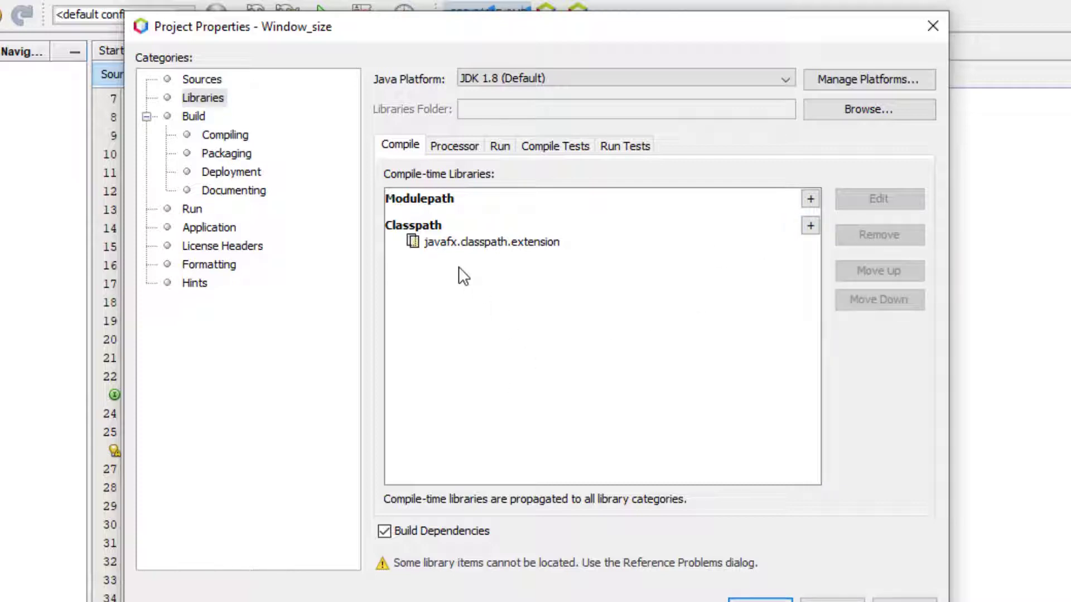
pyautogui.scroll(-3, 439, 350)
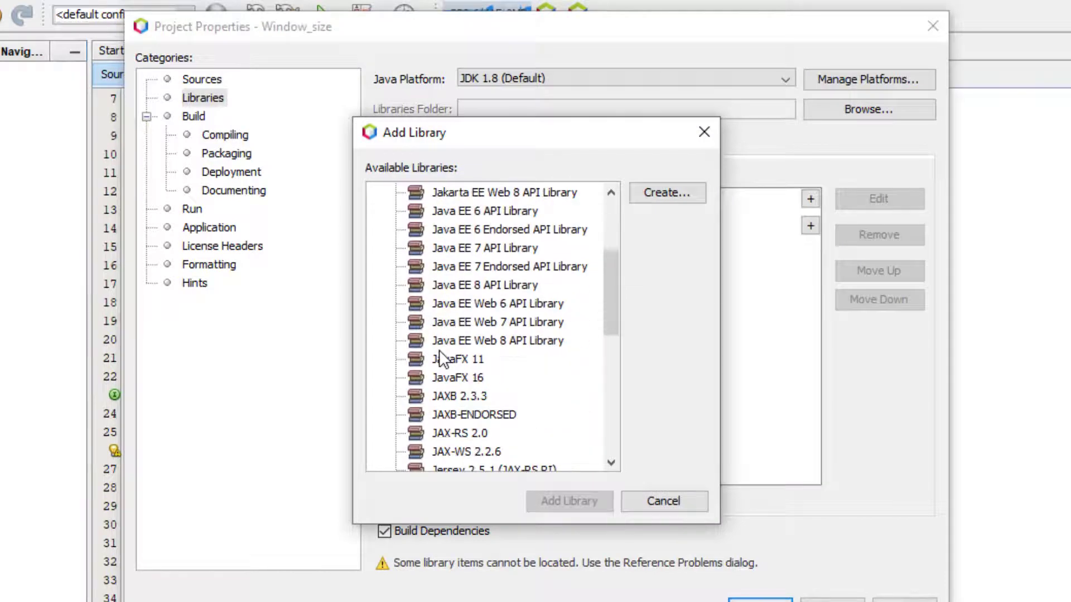
pyautogui.scroll(-3, 440, 349)
pyautogui.click(458, 303)
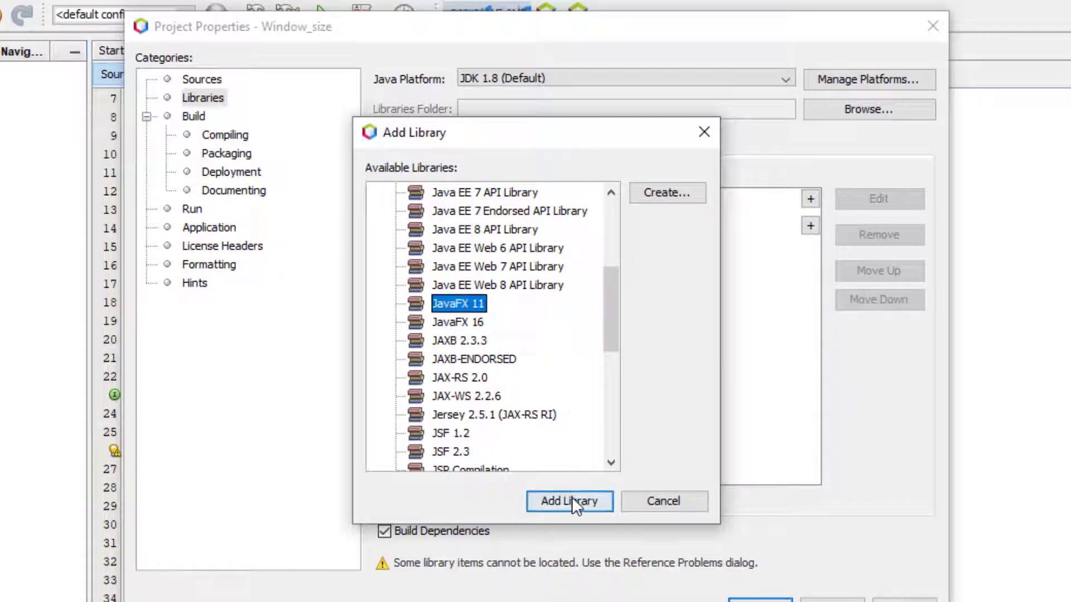
pyautogui.click(572, 500)
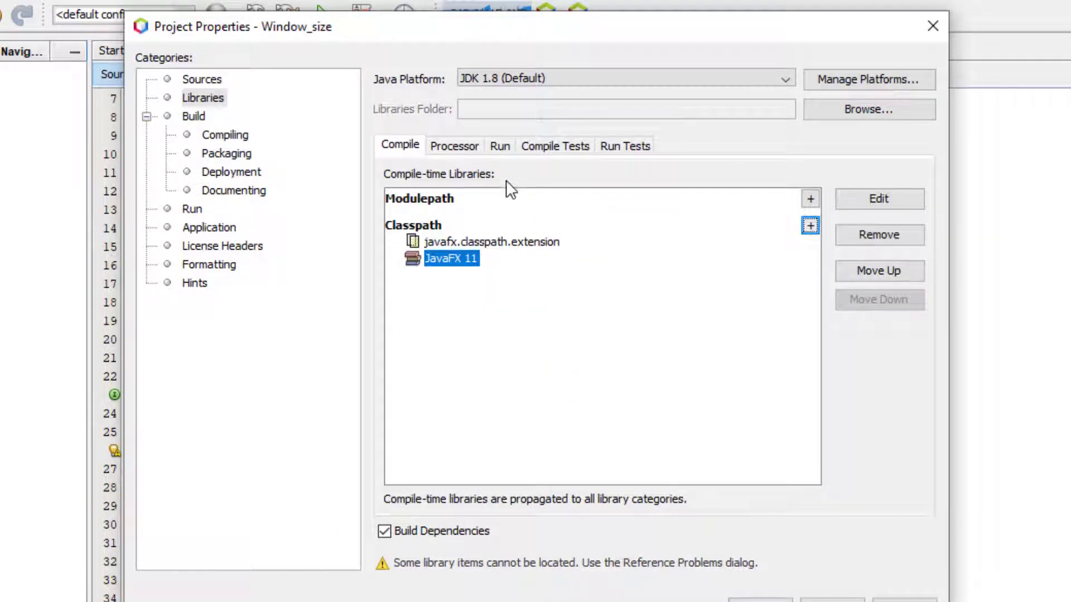
# Add JavaFX 11 to the run-time modulepath and save the project properties.
pyautogui.click(499, 146)
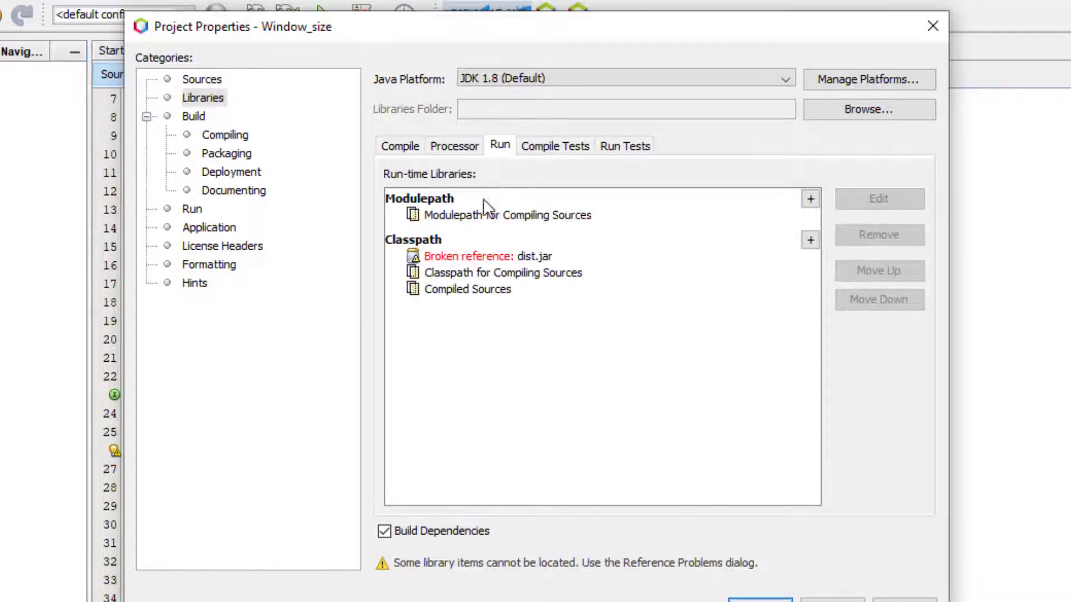
pyautogui.click(809, 199)
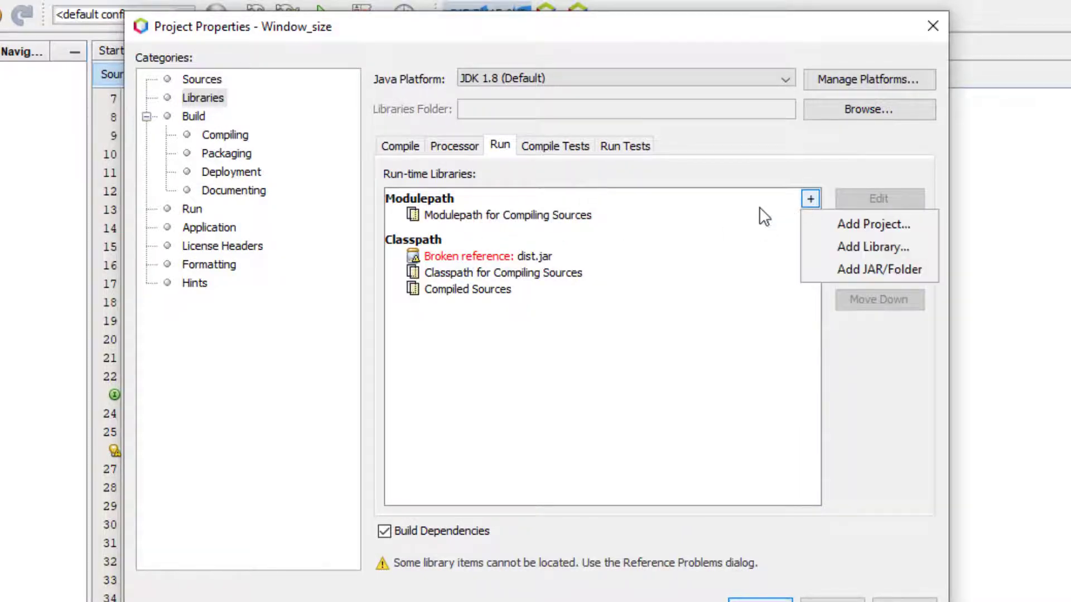
pyautogui.click(870, 246)
pyautogui.scroll(-5, 494, 352)
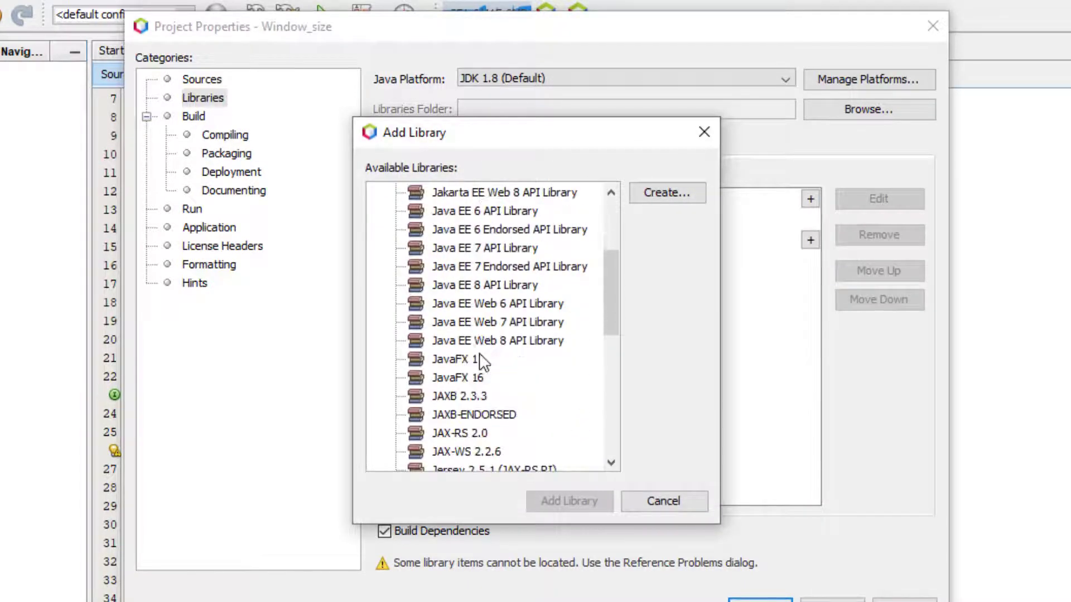
pyautogui.click(453, 358)
pyautogui.click(570, 501)
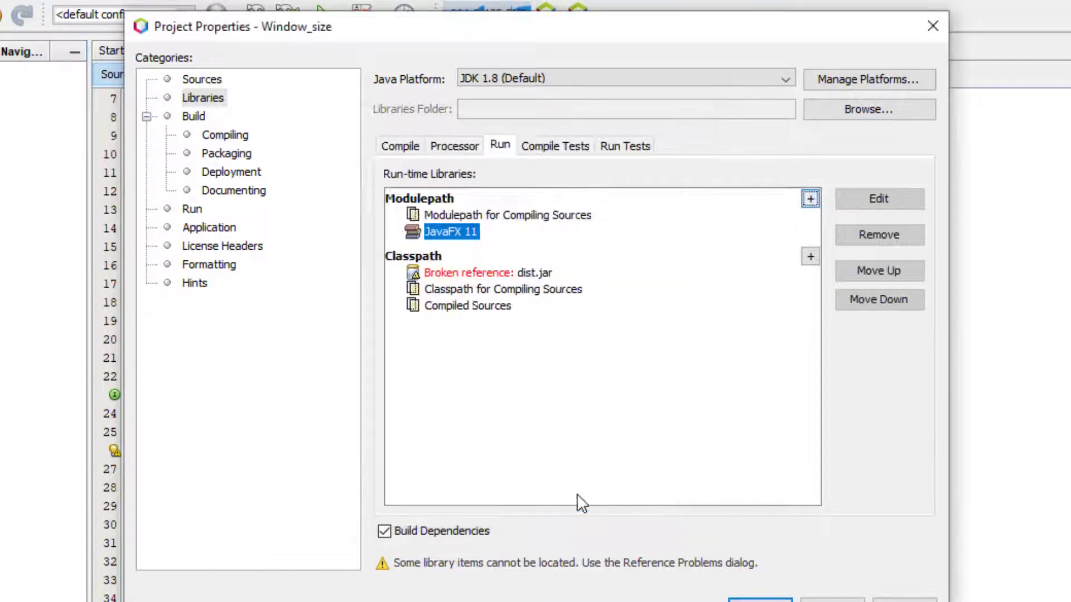
pyautogui.click(759, 599)
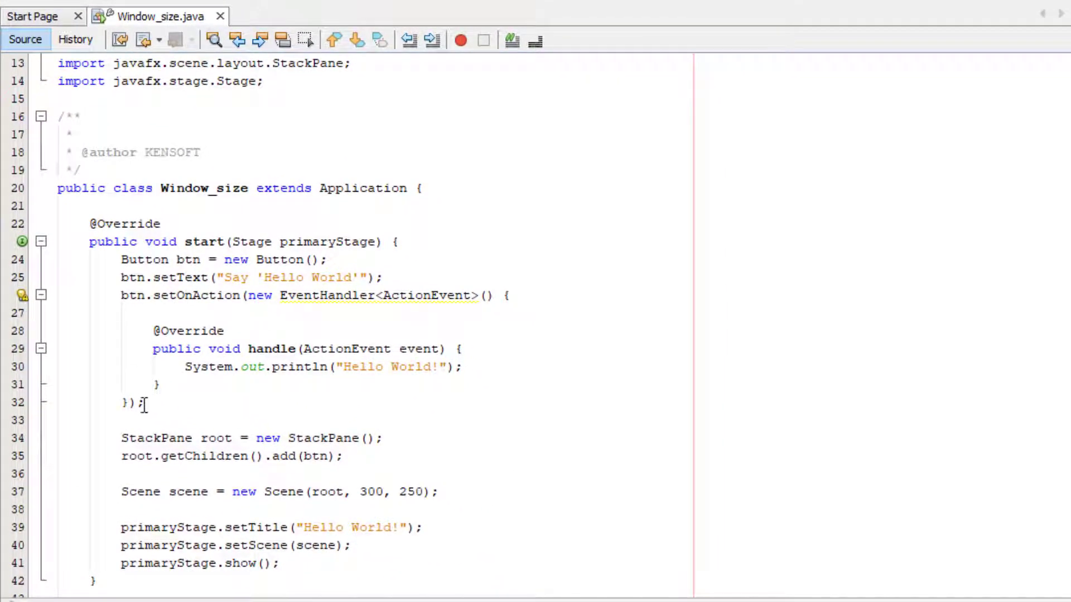
# Replace the button code with 'Label lbl_size = new Label();' and import javafx.scene.control.Label.
pyautogui.moveTo(144, 403); pyautogui.dragTo(122, 262)
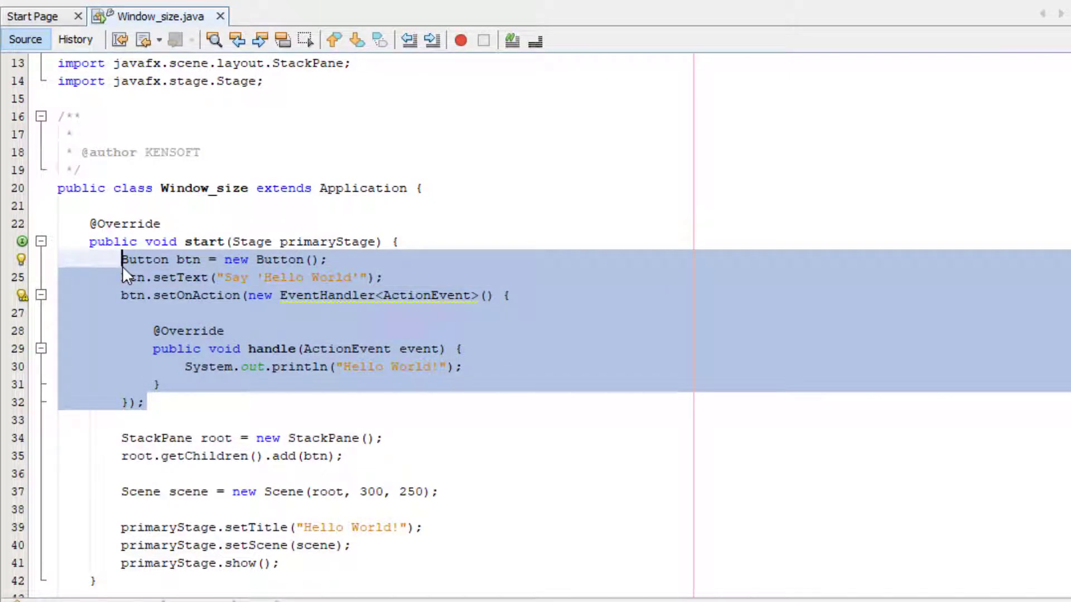
pyautogui.write('Labl')
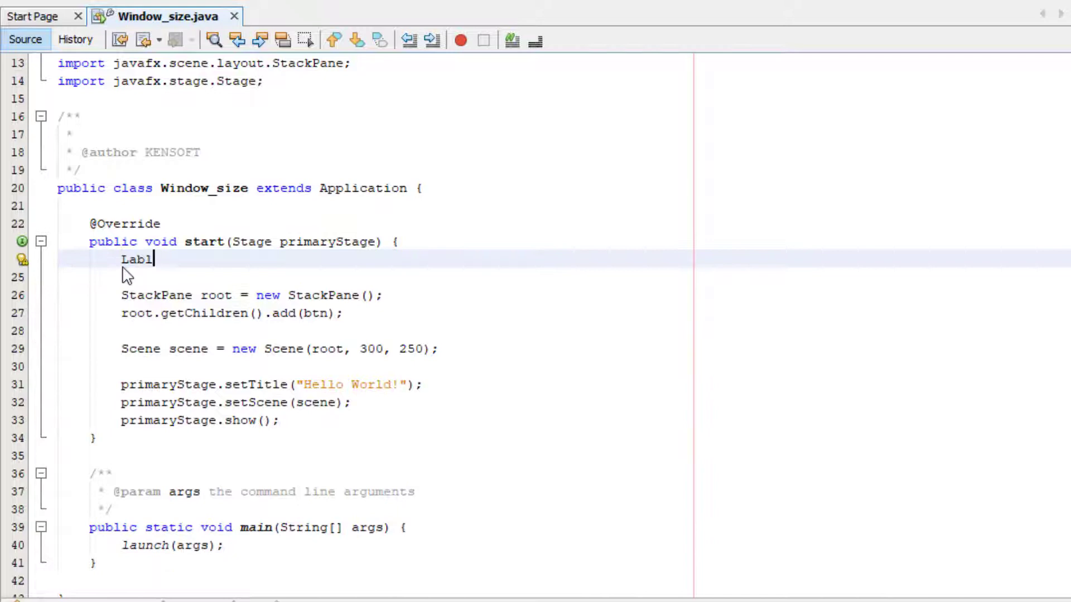
pyautogui.press('BackSpace')
pyautogui.write('el lbl')
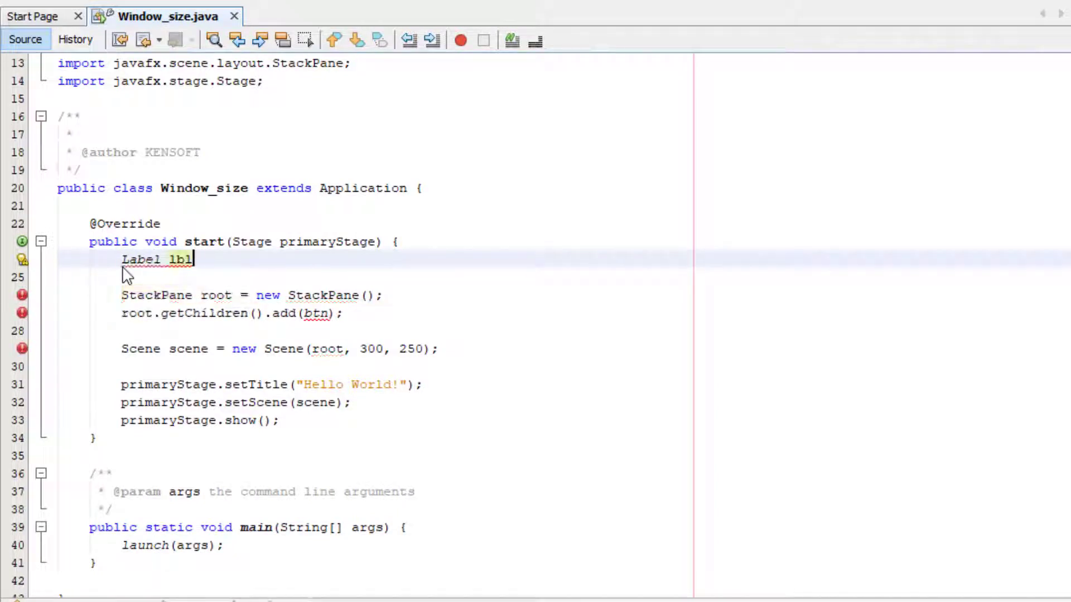
pyautogui.write('_size = new La')
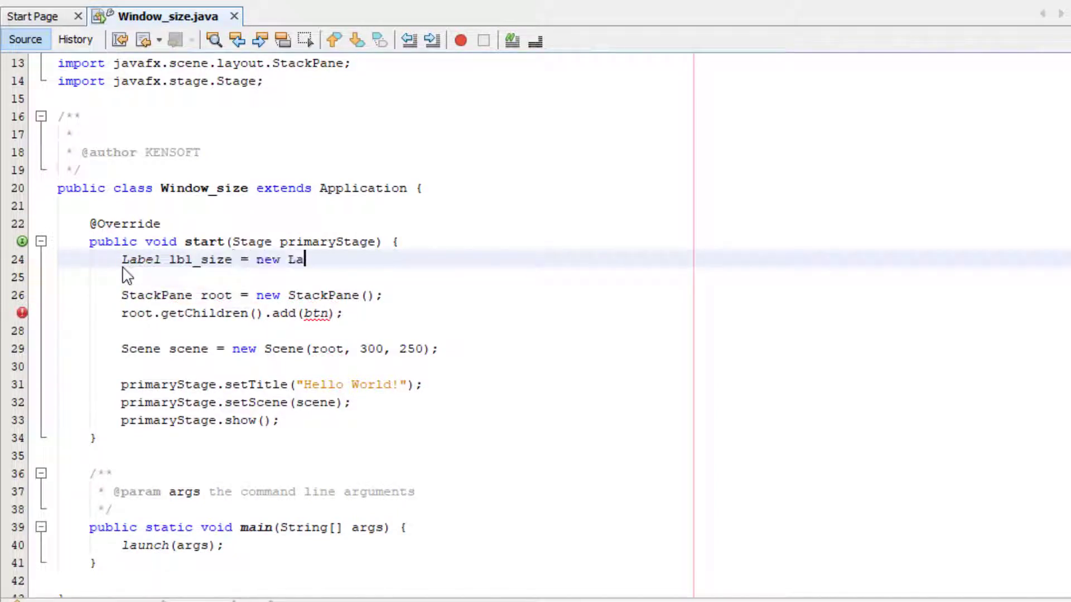
pyautogui.write('bel()')
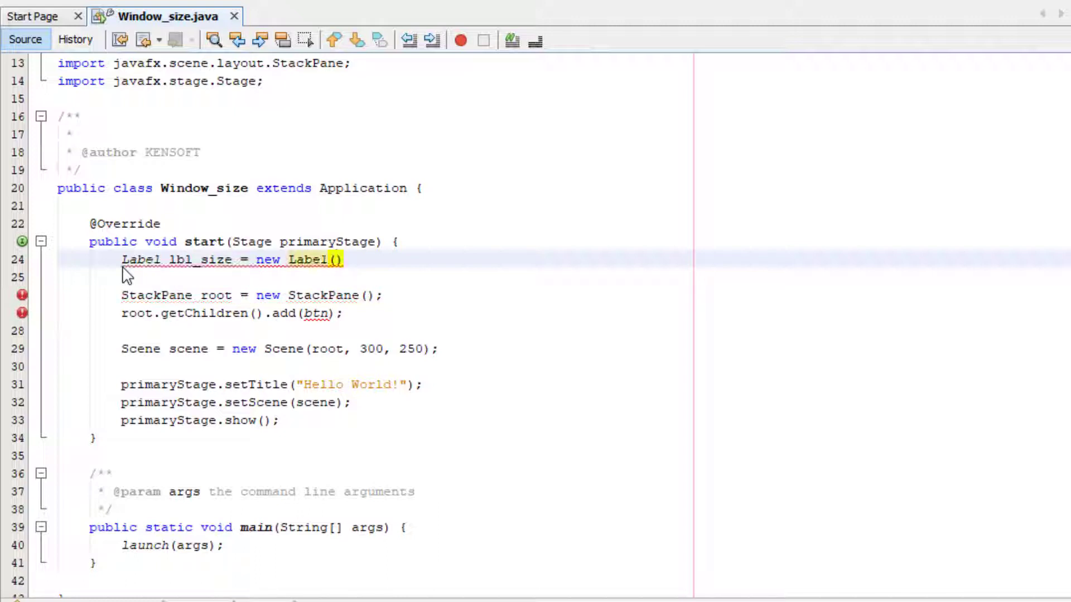
pyautogui.write(';')
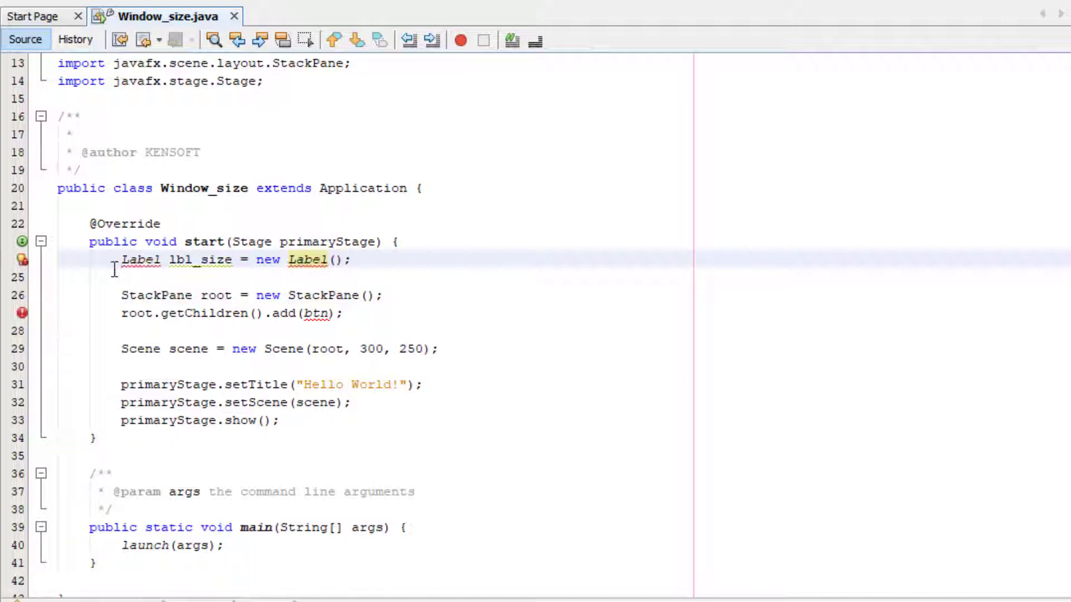
pyautogui.click(22, 260)
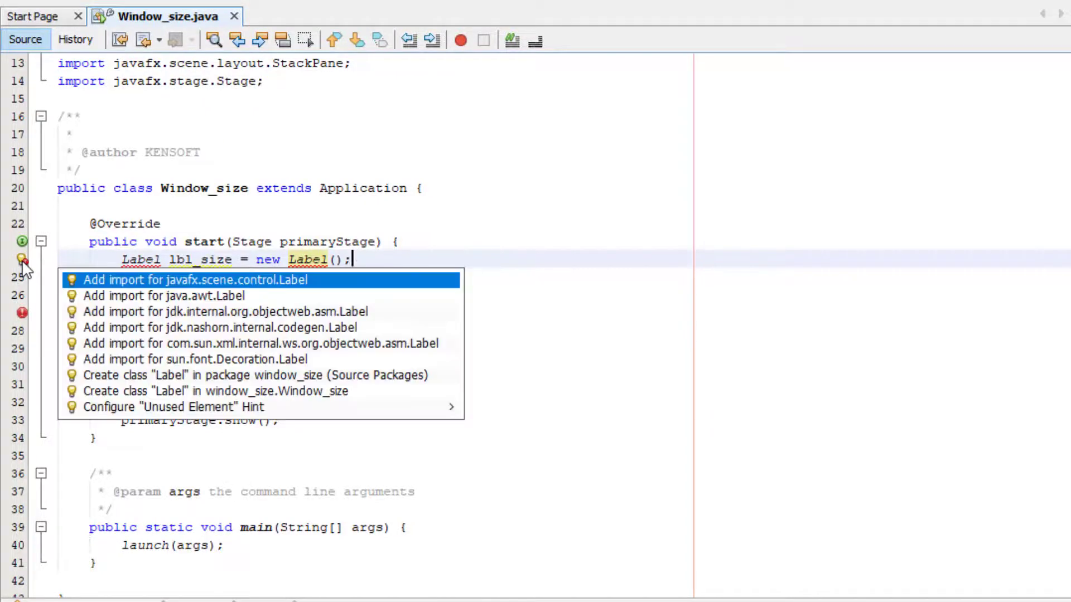
pyautogui.click(150, 280)
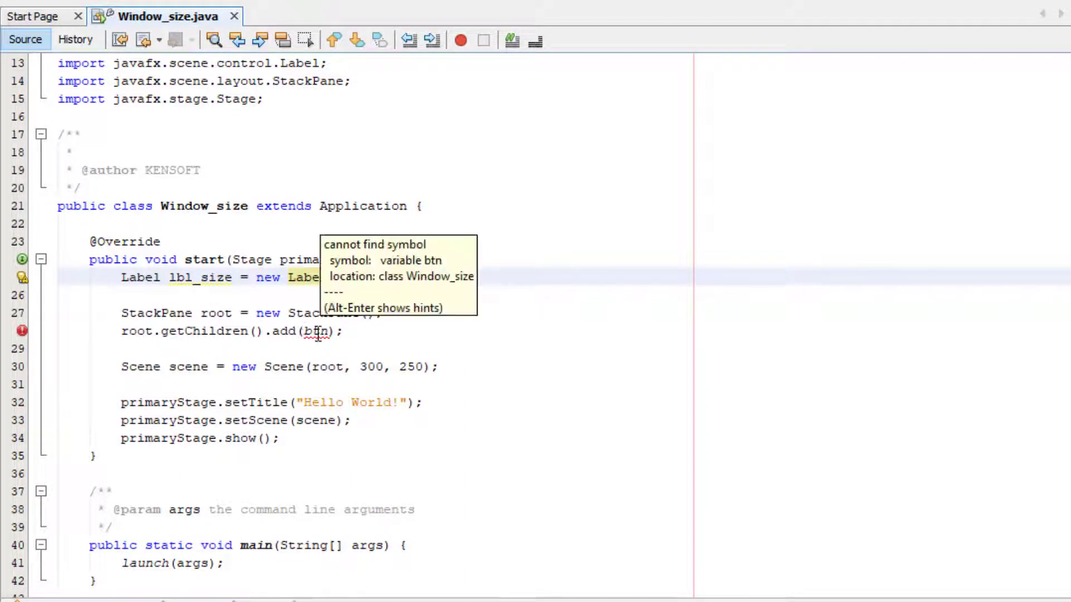
# Add lbl_size to the root pane instead of btn and make the scene 600 by 600.
pyautogui.moveTo(316, 331)
pyautogui.doubleClick(318, 331)
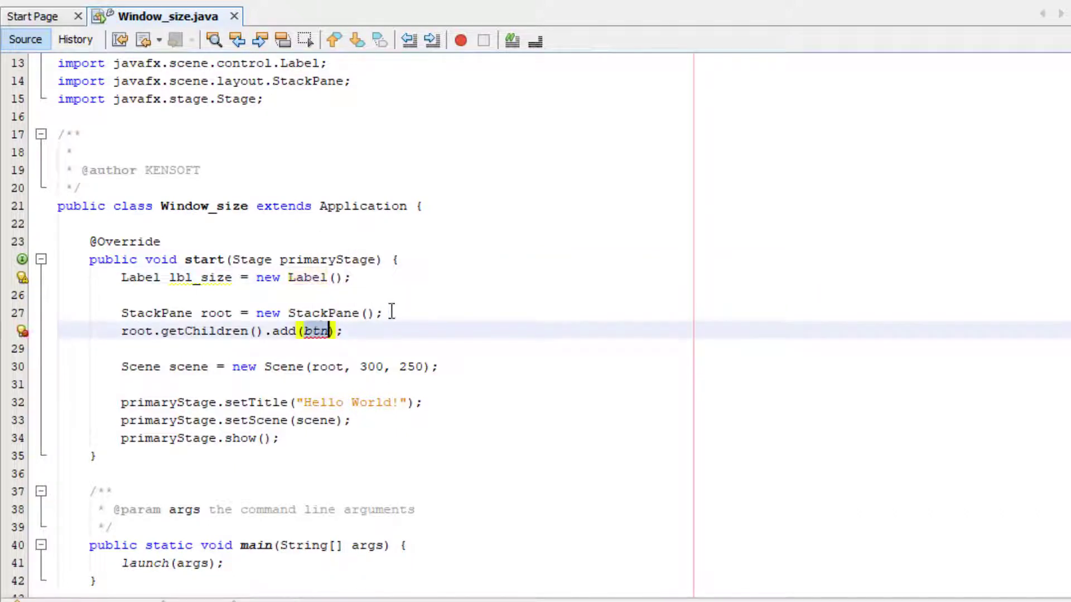
pyautogui.write('lbl_size')
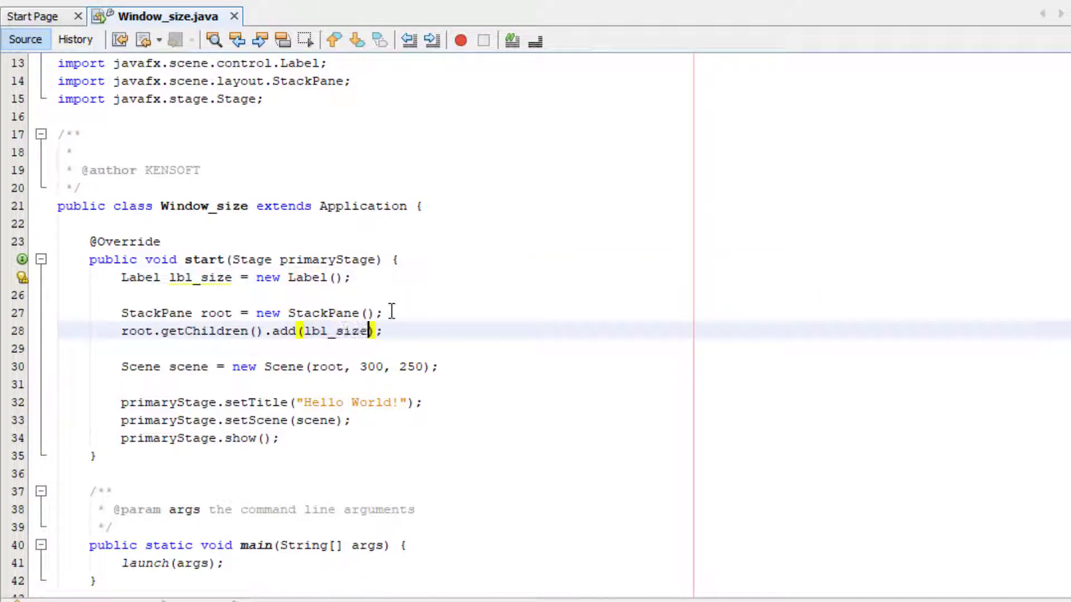
pyautogui.doubleClick(370, 368)
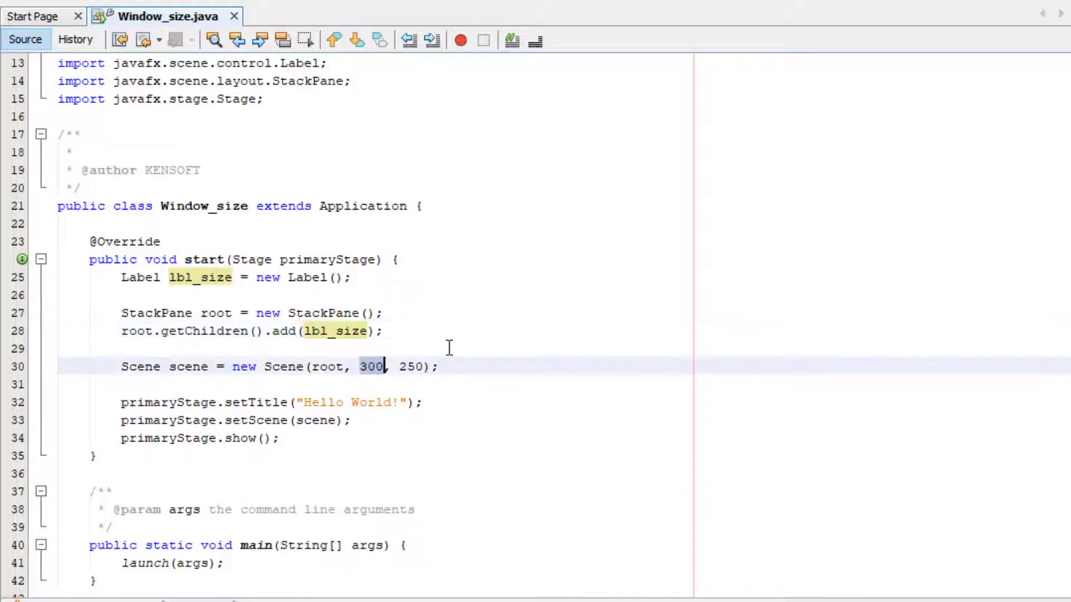
pyautogui.write('600')
pyautogui.doubleClick(410, 370)
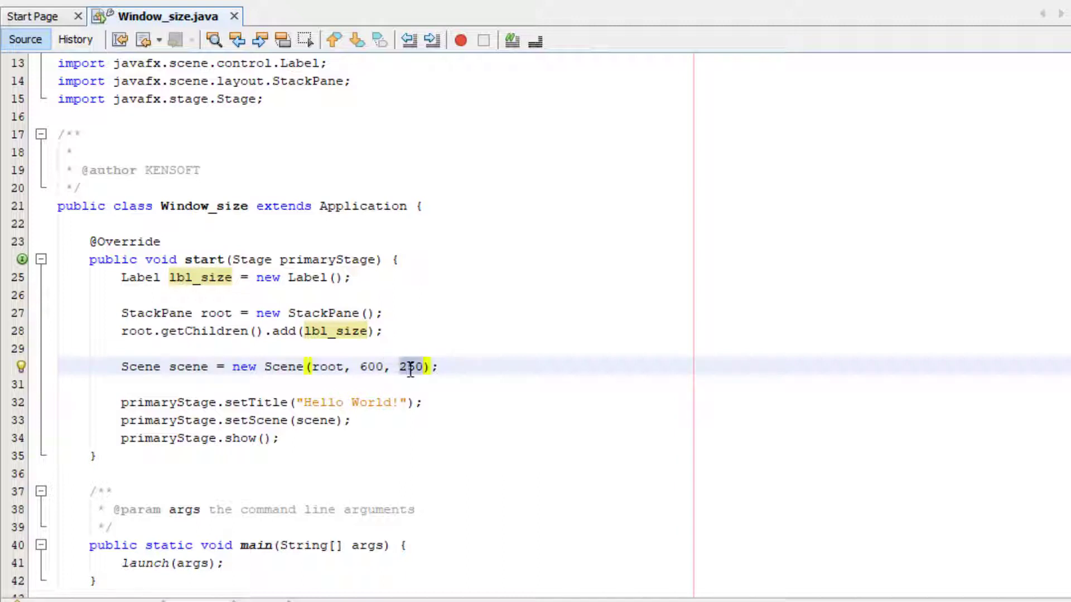
pyautogui.write('600')
# Title the stage 'Window Size' and add a blank line after show().
pyautogui.moveTo(401, 403); pyautogui.dragTo(304, 402)
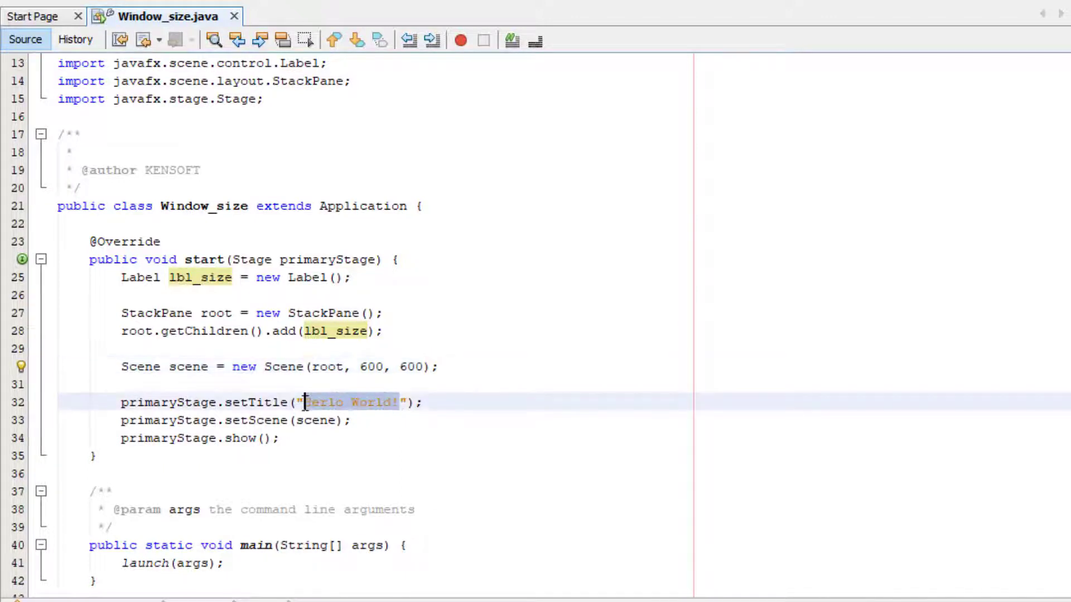
pyautogui.write('Window')
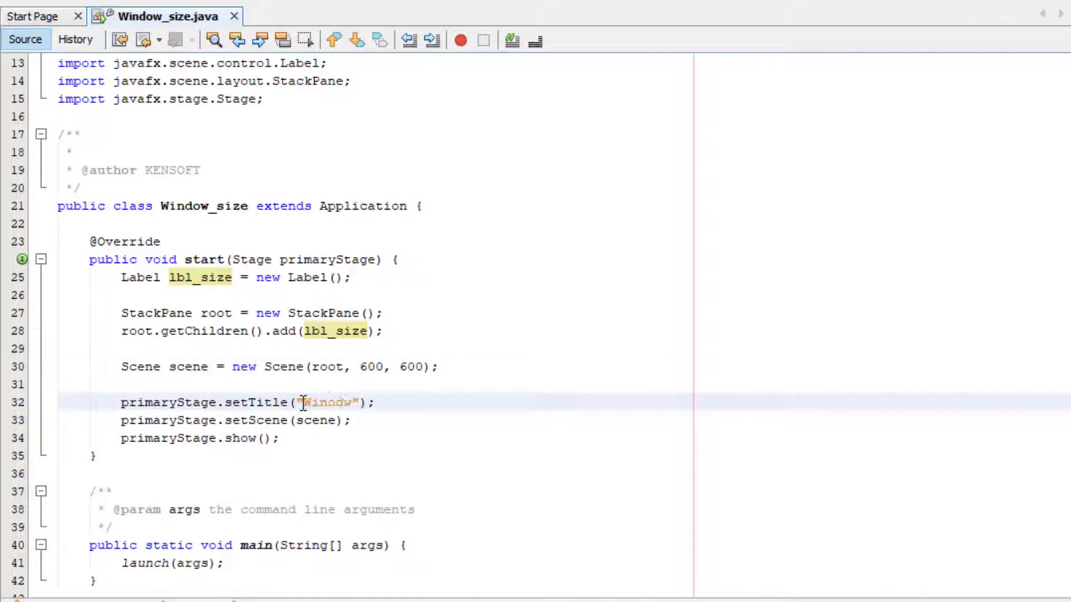
pyautogui.write(' S')
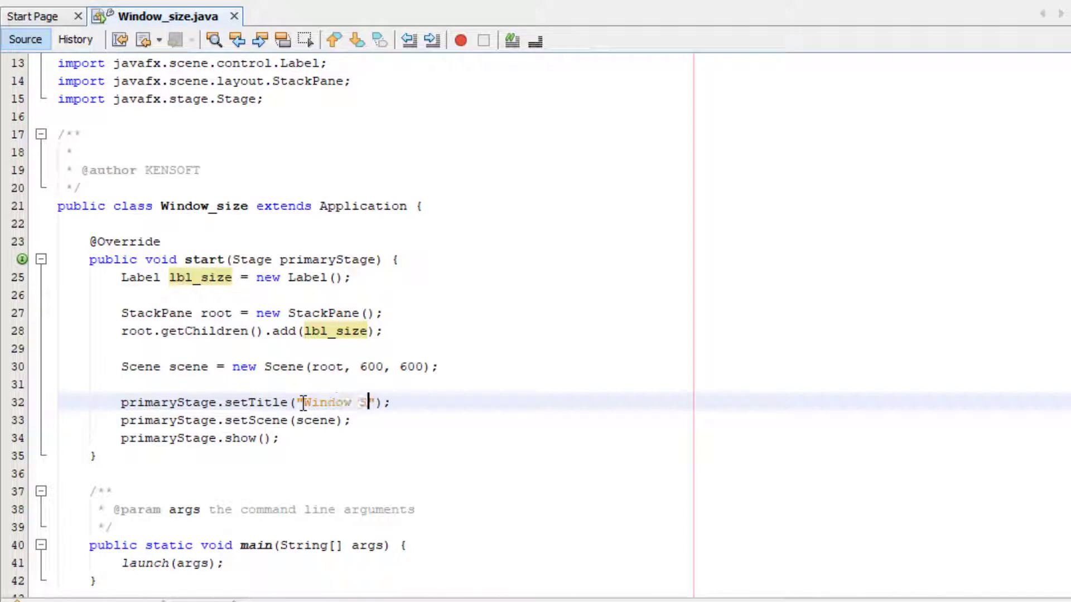
pyautogui.write('ize')
pyautogui.click(292, 438)
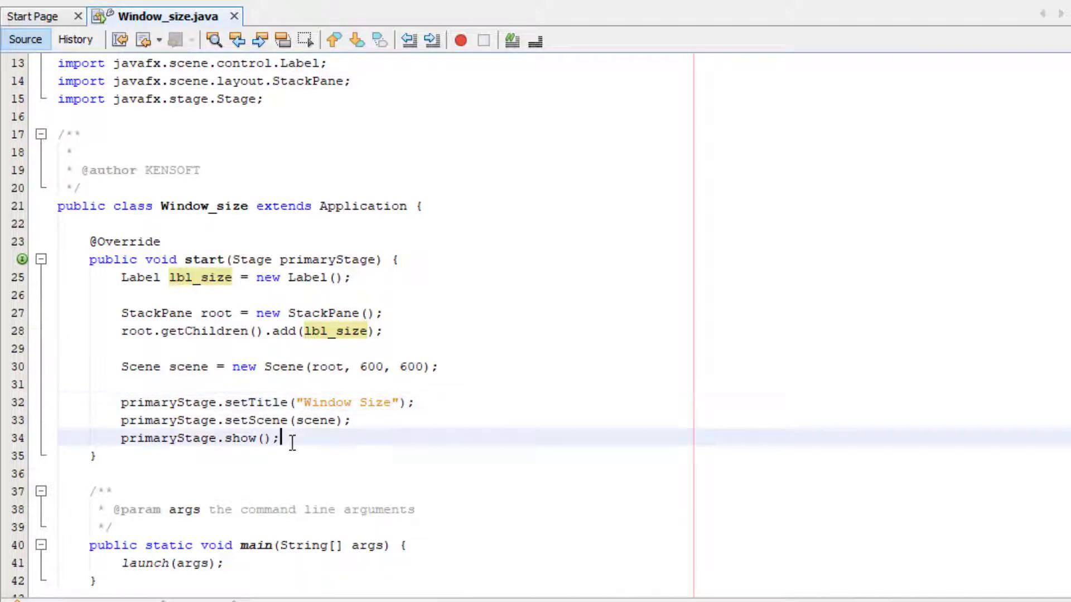
pyautogui.press('Return')
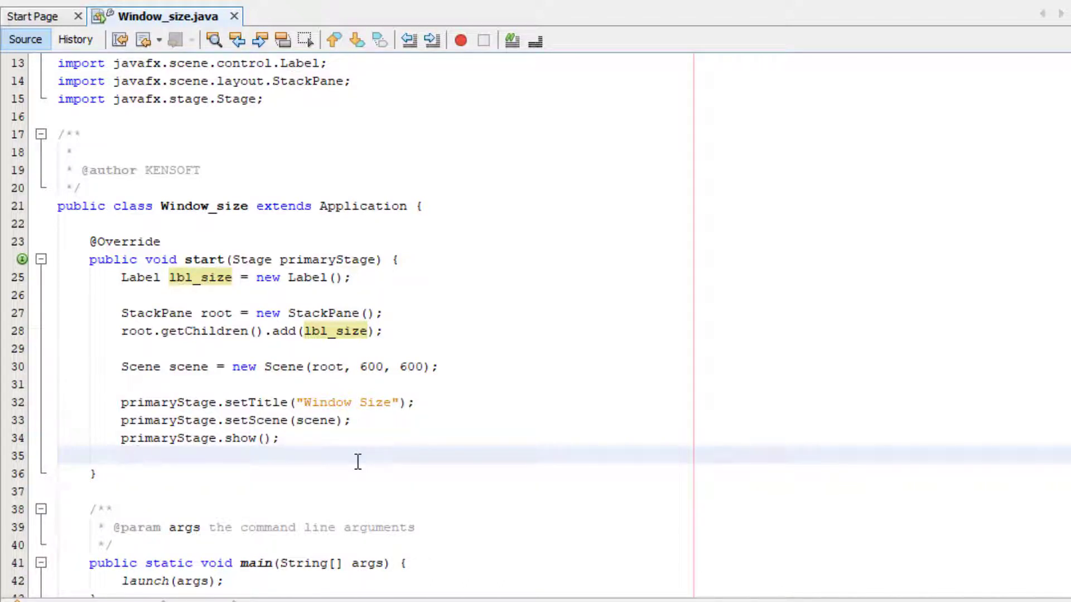
pyautogui.write('lbl_si')
# Start the line lbl_size.textProperty().bind(...) after show(), using code completion.
pyautogui.press('BackSpace')
pyautogui.press('BackSpace')
pyautogui.write('size.')
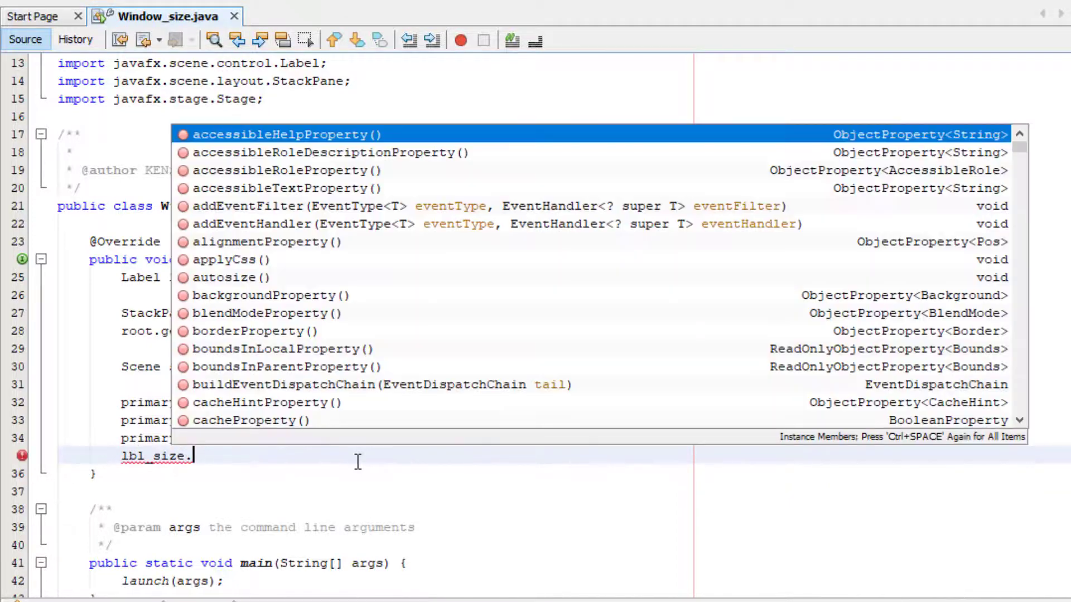
pyautogui.write('text')
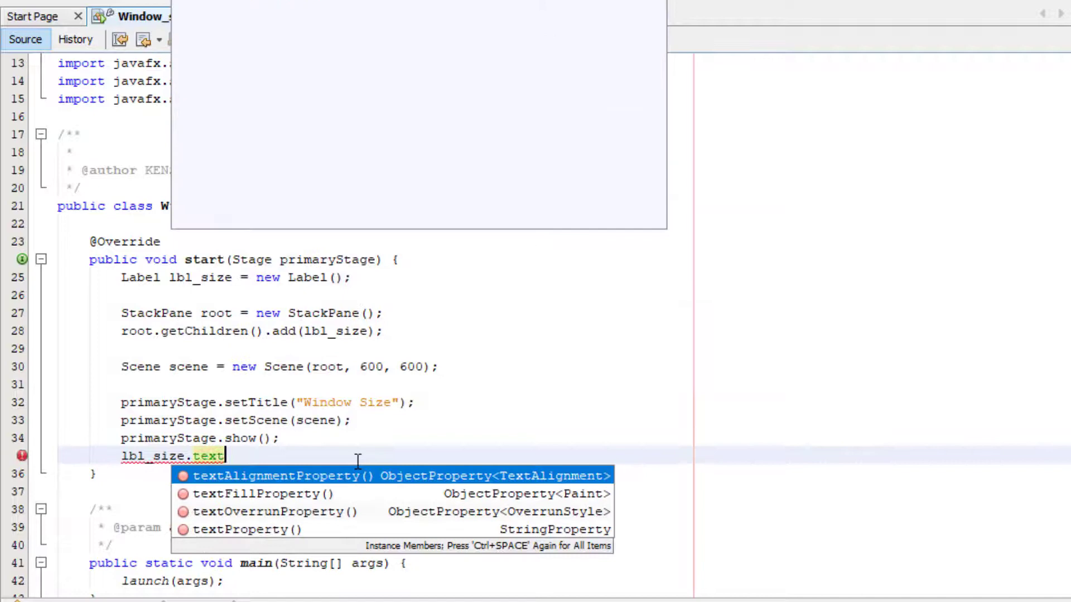
pyautogui.press('Down')
pyautogui.press('Down')
pyautogui.press('Down')
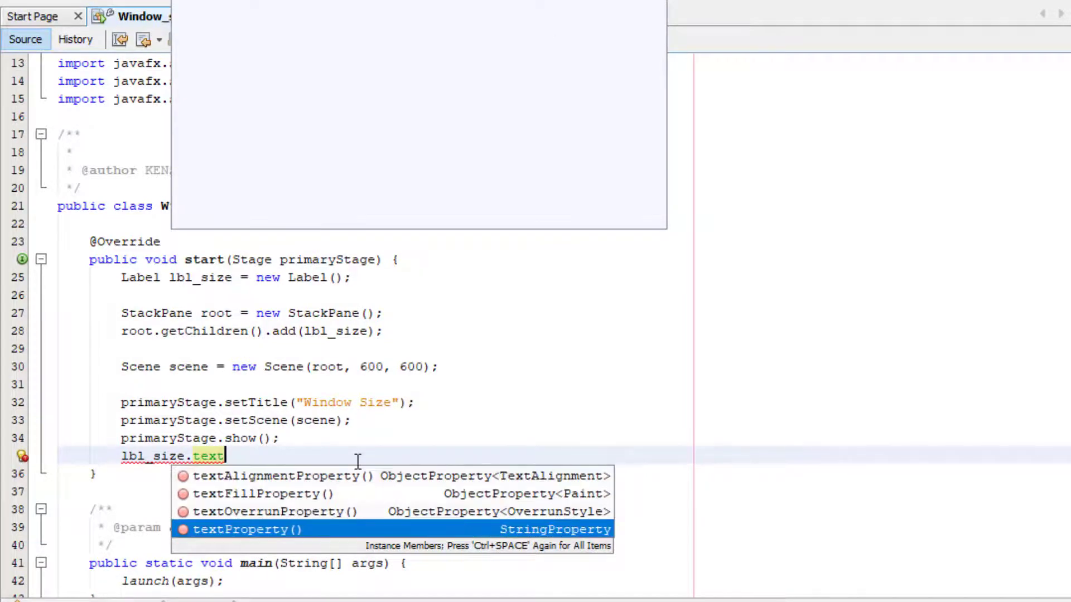
pyautogui.press('Return')
pyautogui.write('.')
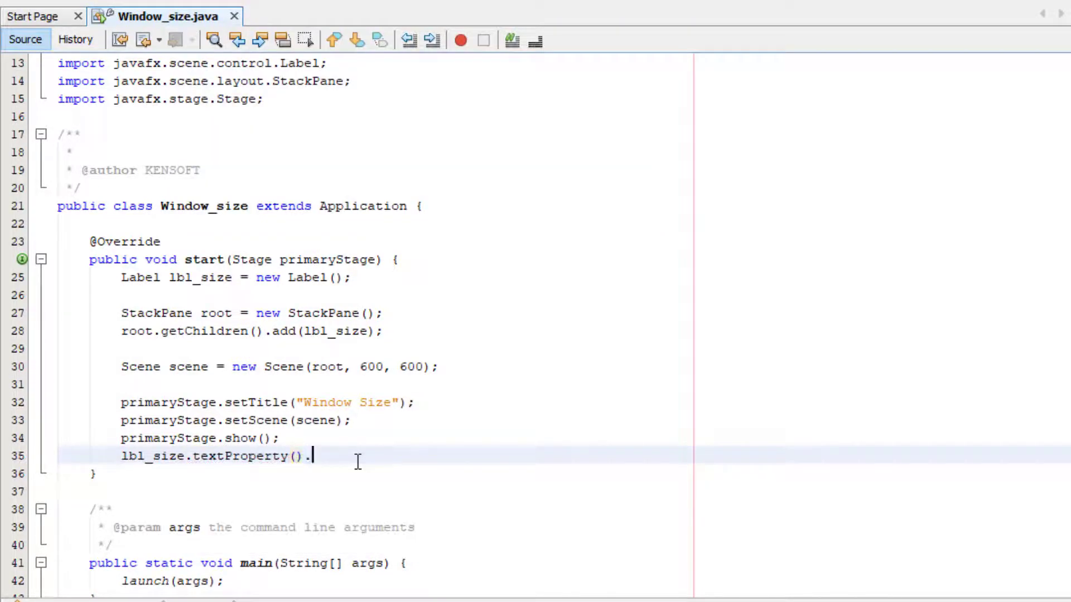
pyautogui.write('bib')
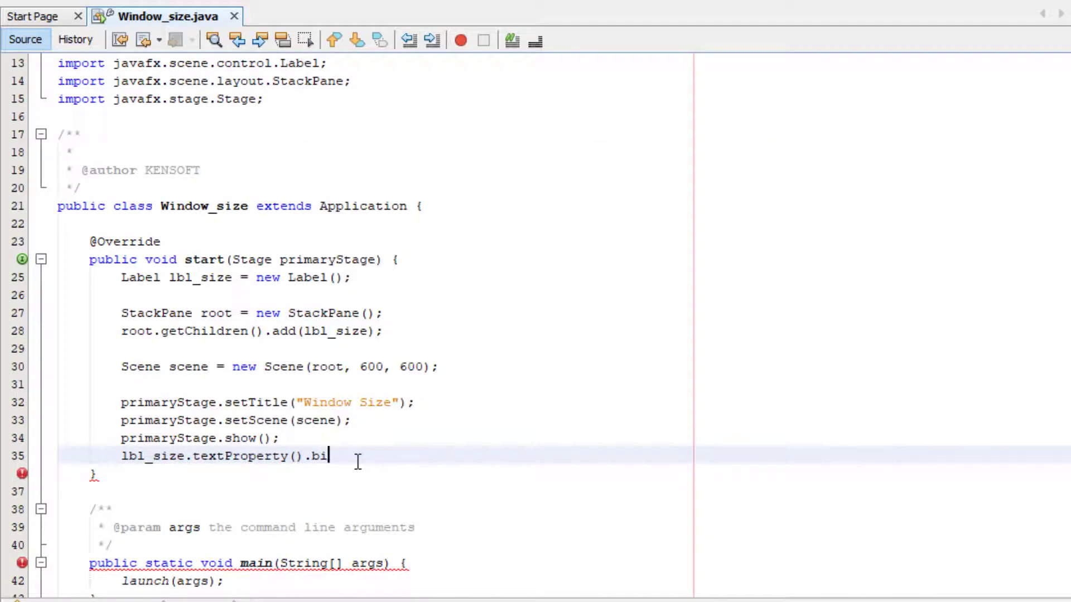
pyautogui.press('BackSpace')
pyautogui.press('BackSpace')
pyautogui.write('bi')
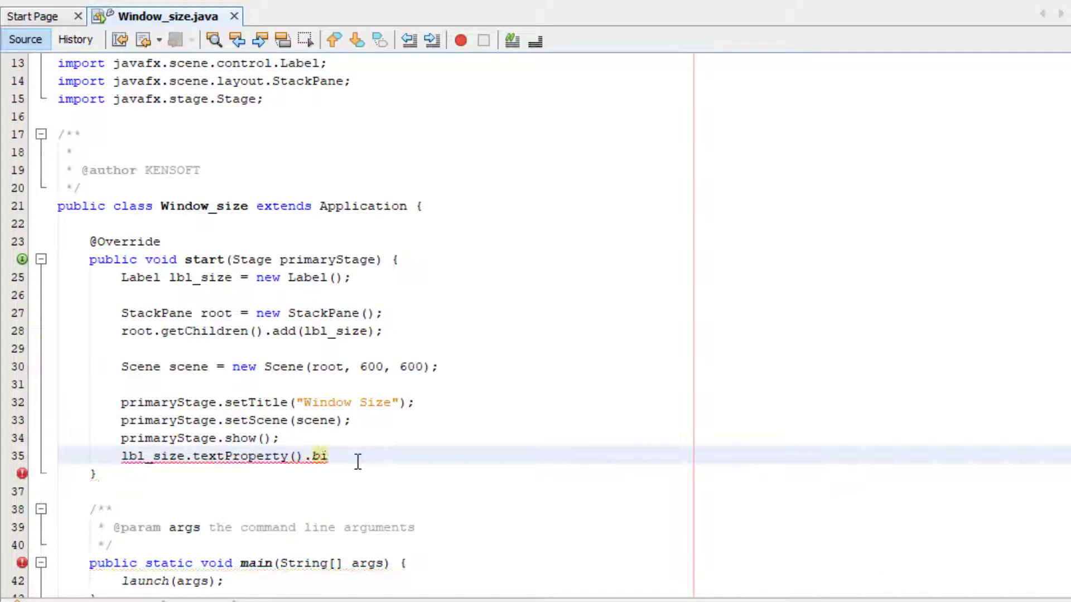
pyautogui.write('nd(')
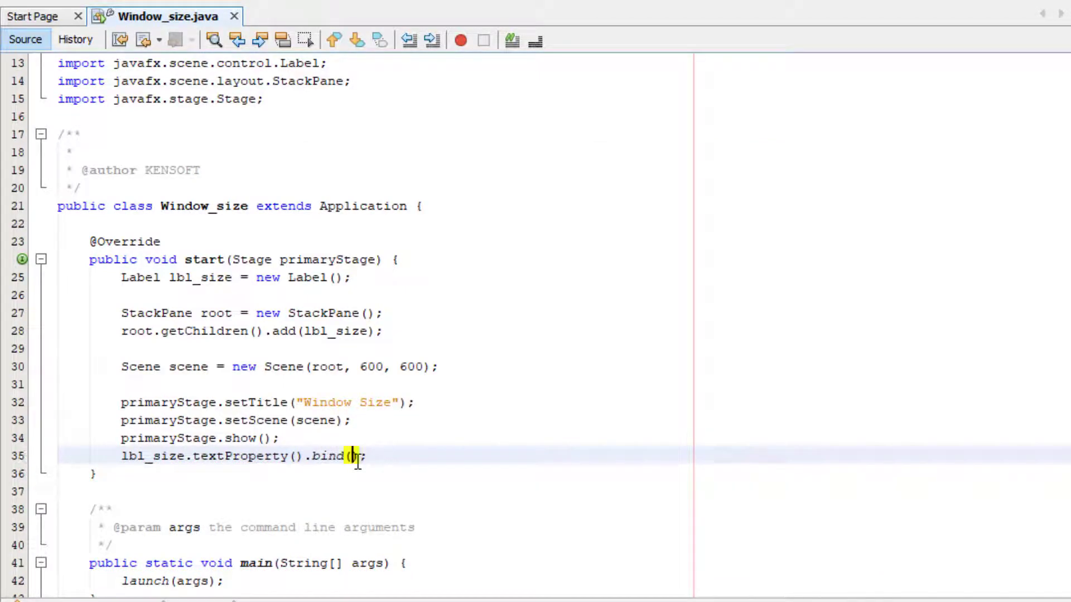
pyautogui.write('pl')
pyautogui.press('BackSpace')
pyautogui.press('BackSpace')
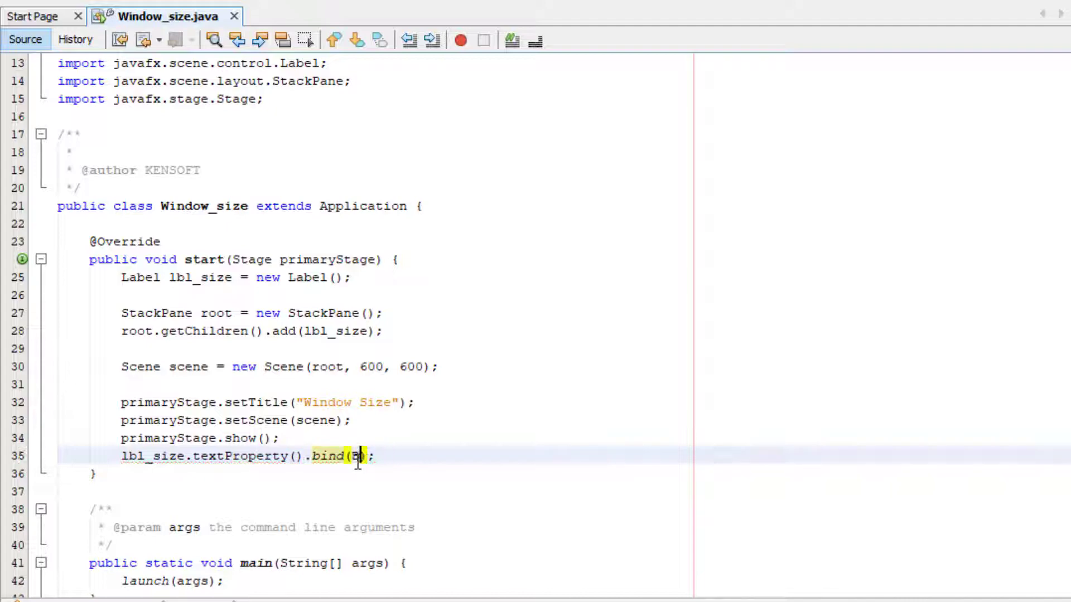
pyautogui.write('Bind')
pyautogui.write('ings')
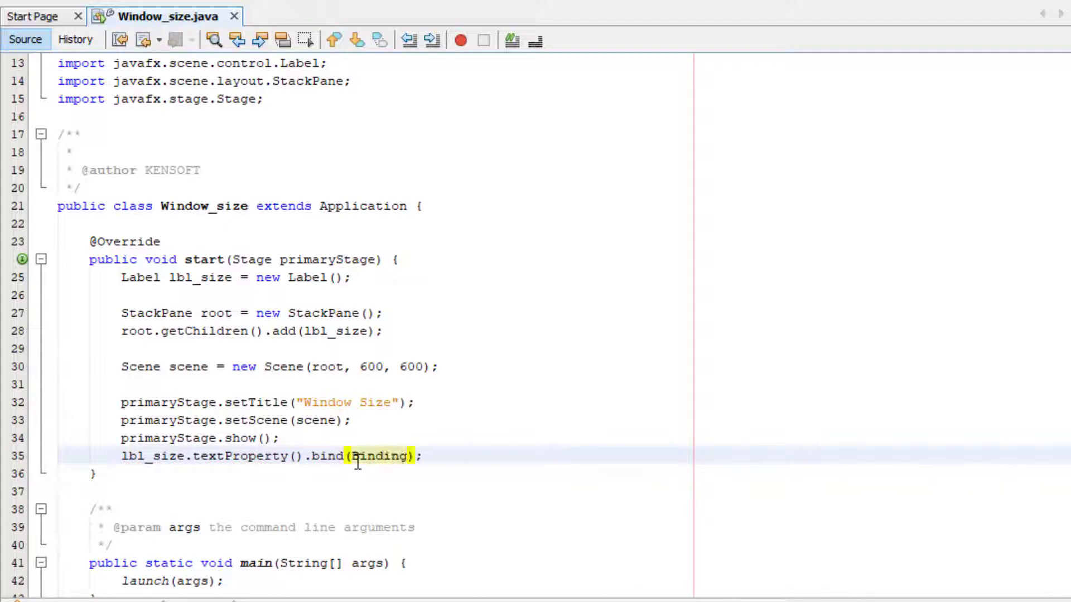
pyautogui.write('.for')
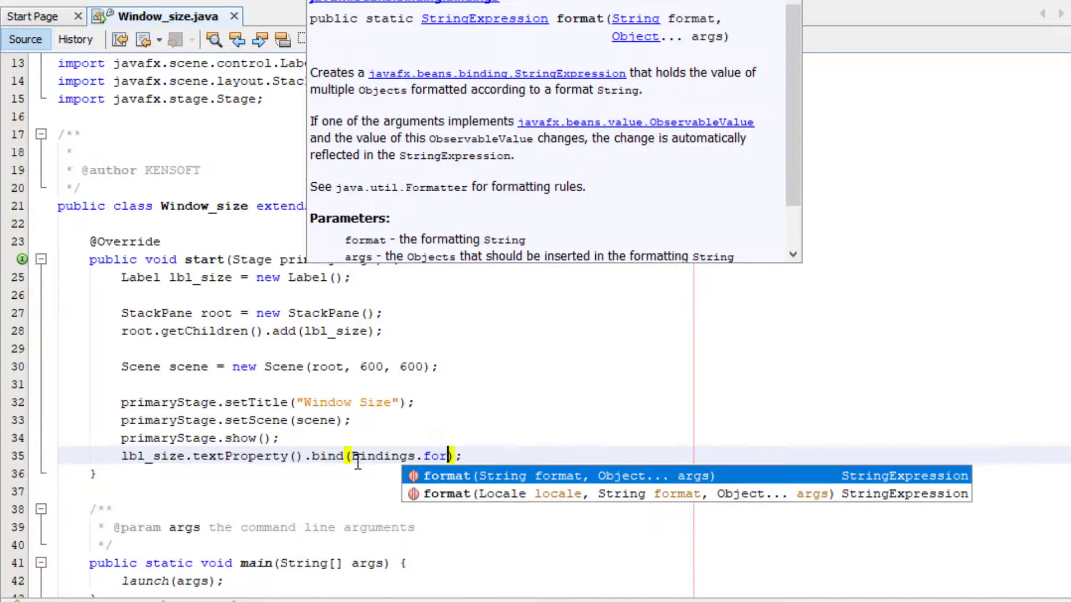
# Insert Bindings.format with the pattern "Window size: %1$.0fx%2$.0f".
pyautogui.press('Return')
pyautogui.write('"')
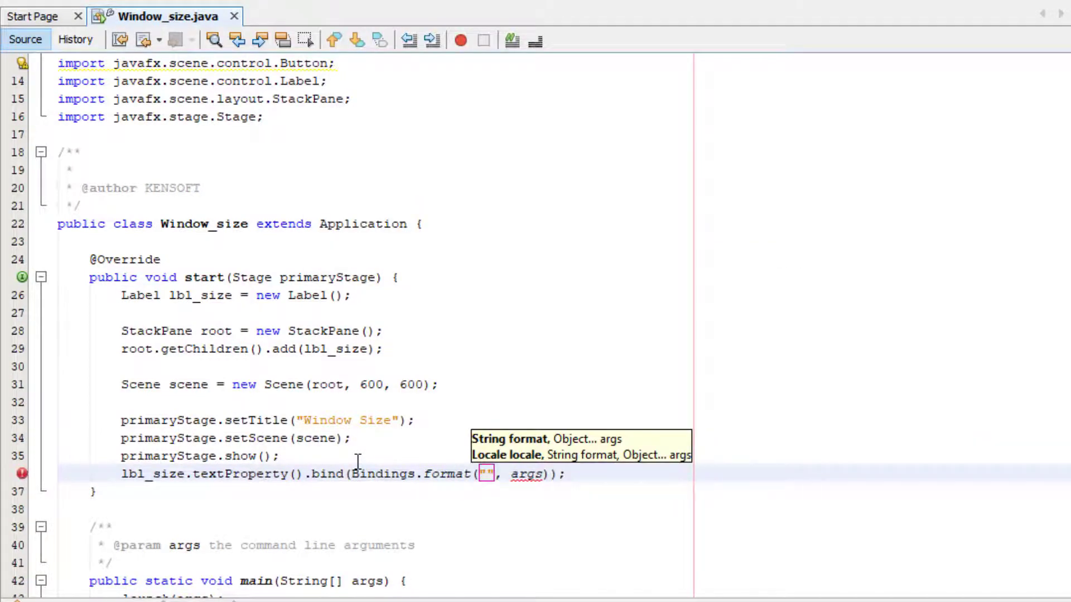
pyautogui.write('Windows')
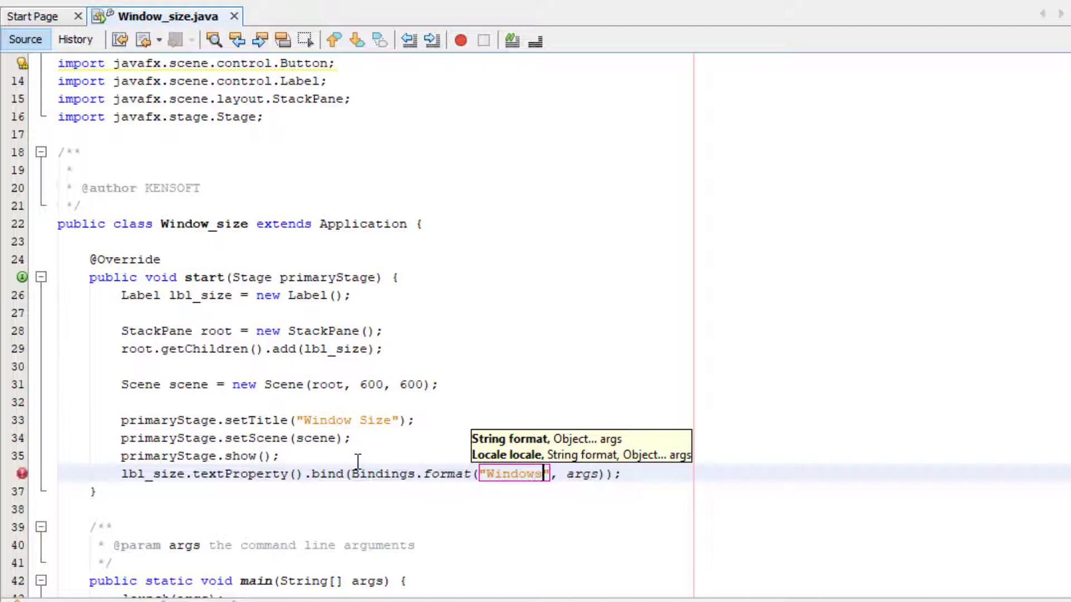
pyautogui.write(' i')
pyautogui.write('ize')
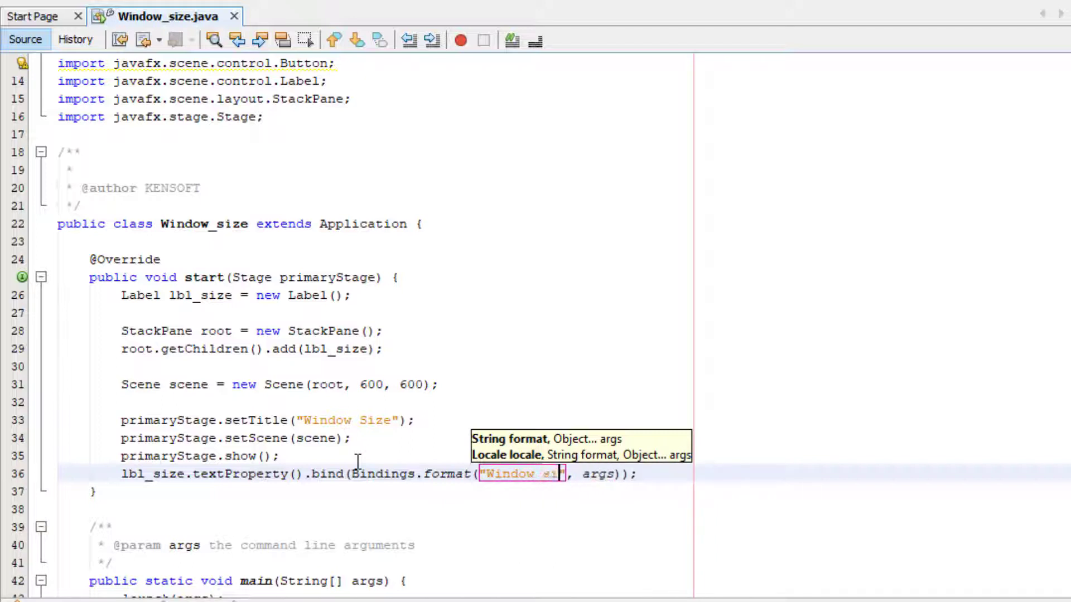
pyautogui.write(':')
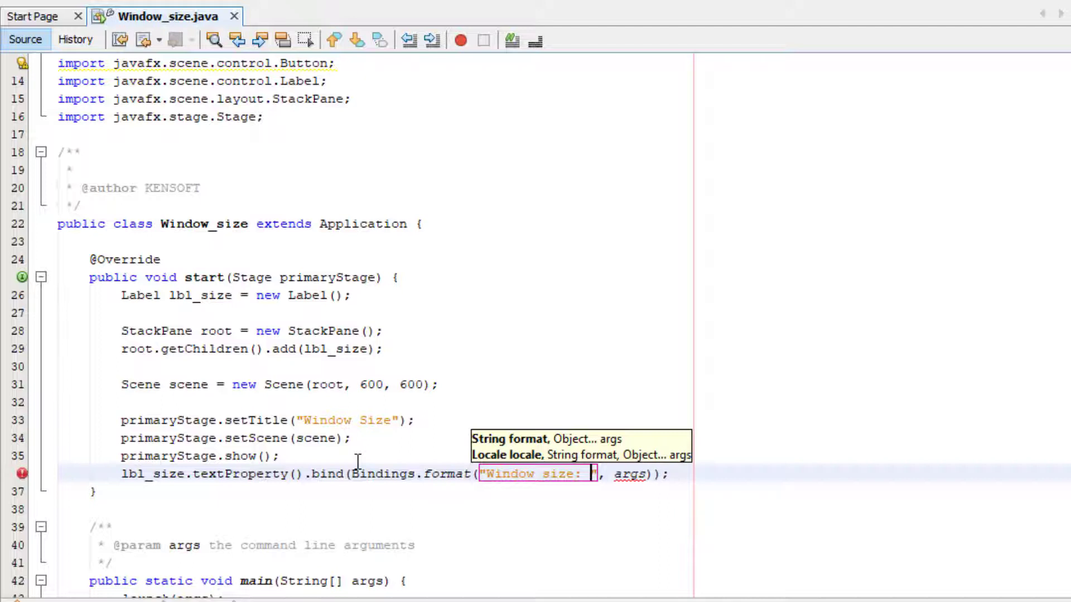
pyautogui.write(' %1')
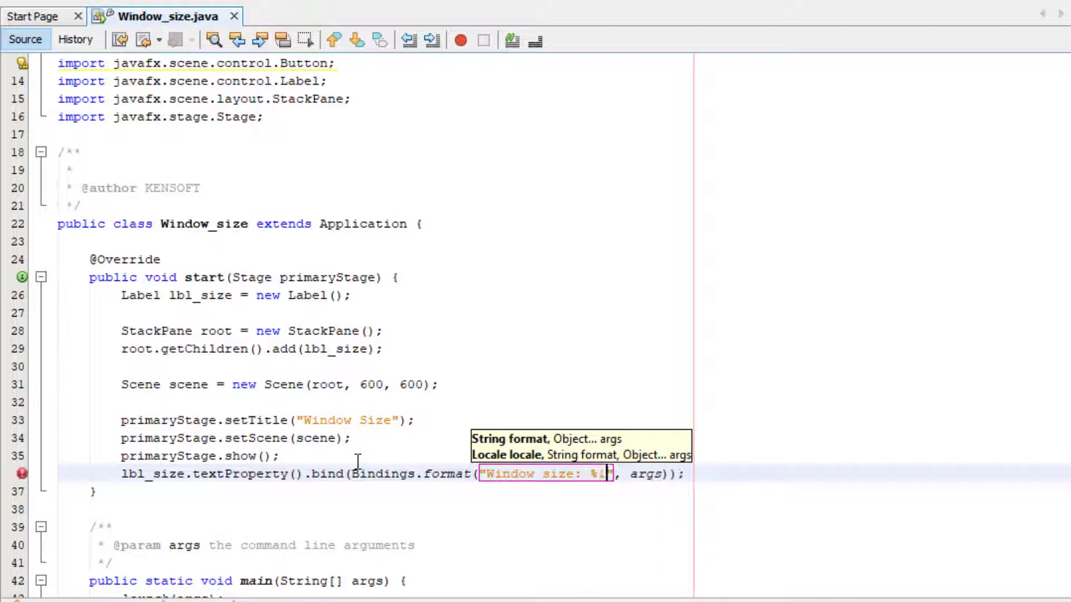
pyautogui.write('.')
pyautogui.press('BackSpace')
pyautogui.write('$')
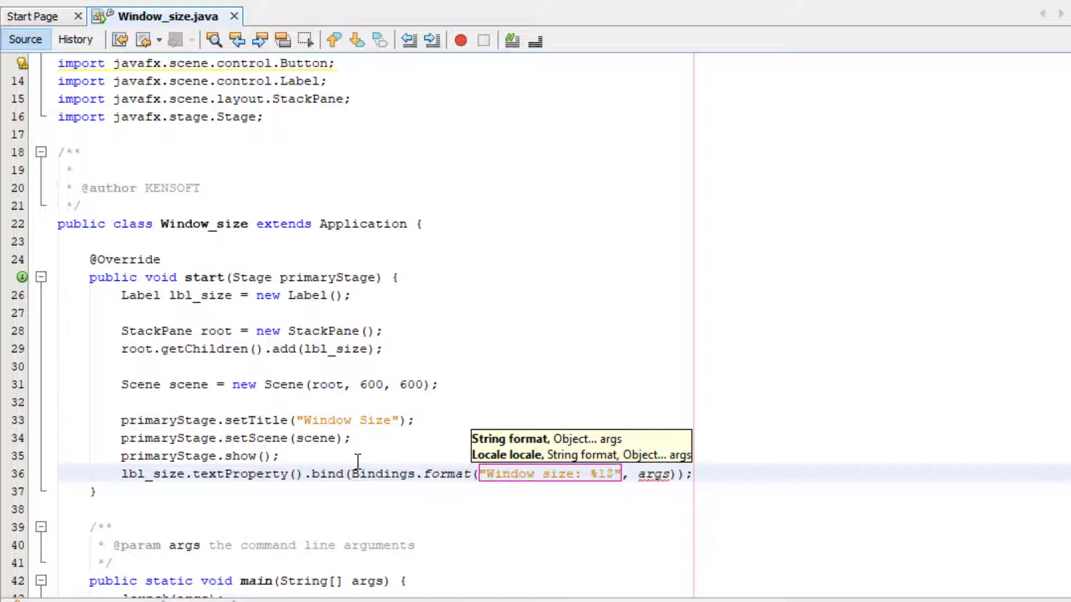
pyautogui.write('.0f')
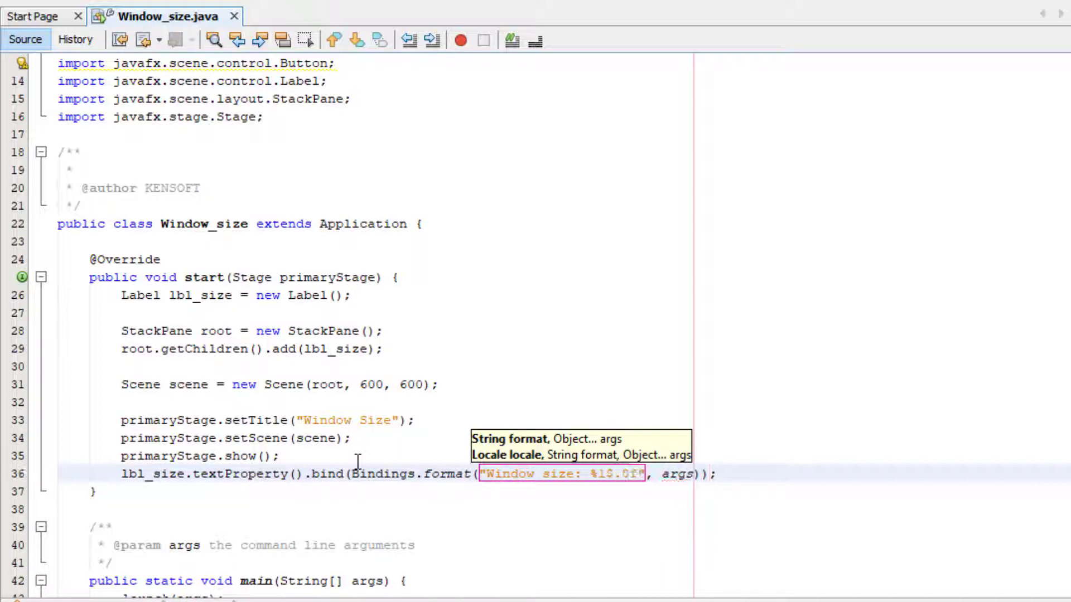
pyautogui.write('x')
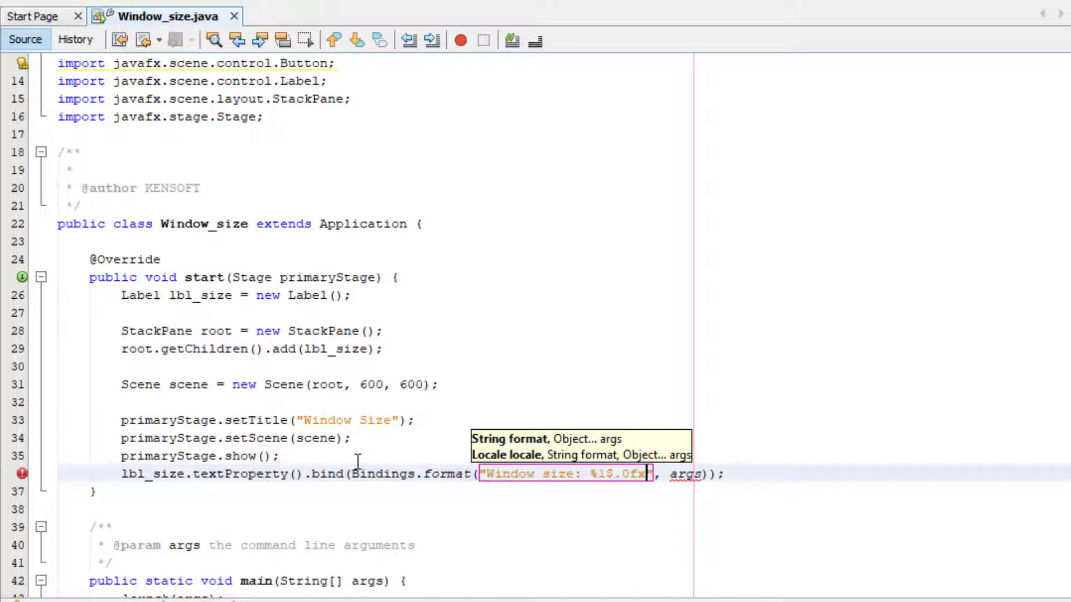
pyautogui.write('%2')
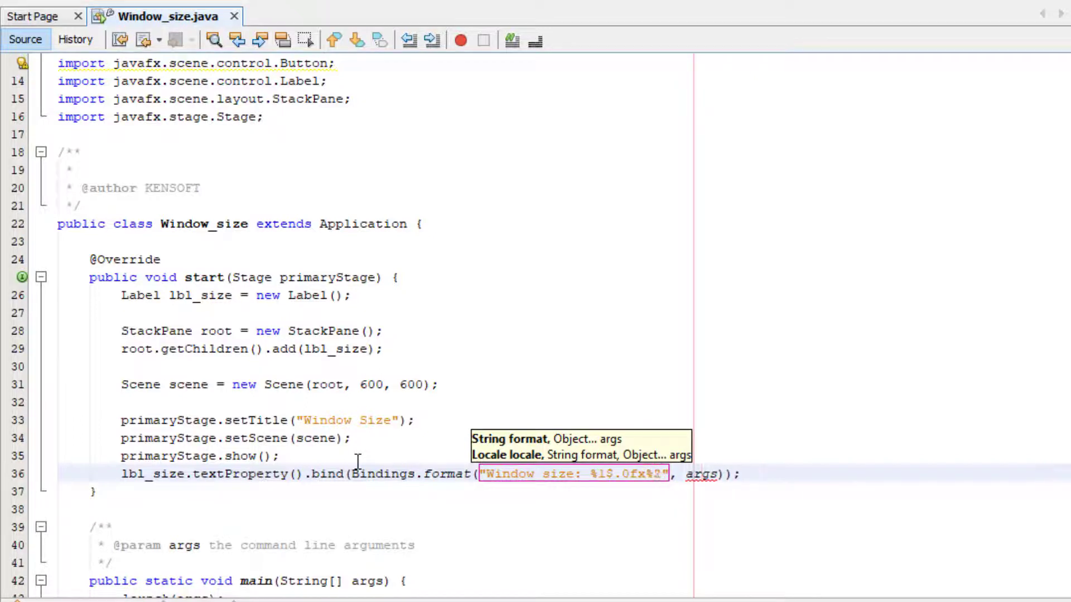
pyautogui.write('$.')
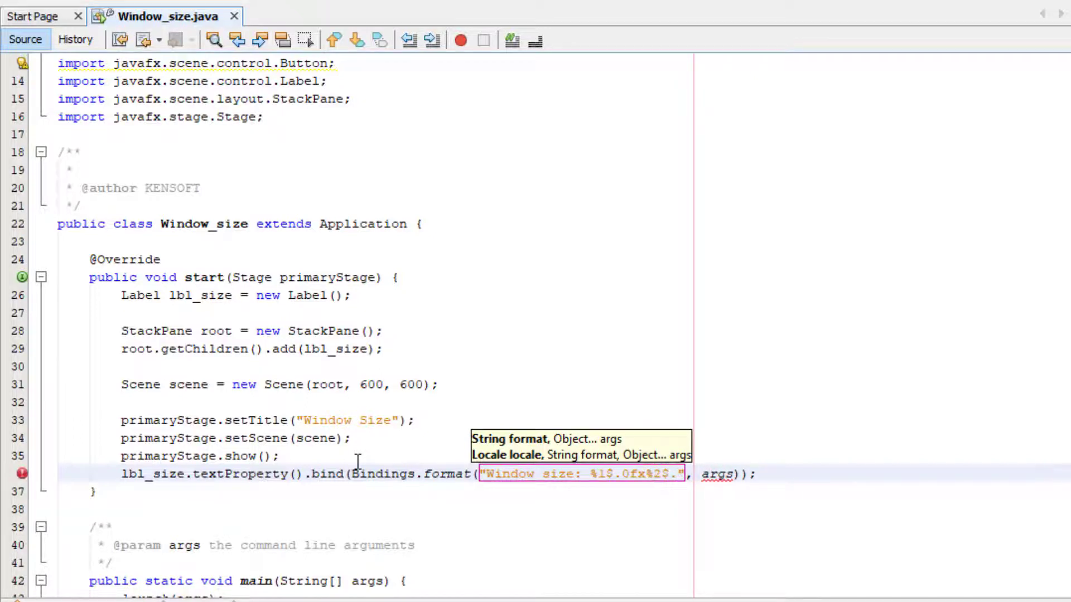
pyautogui.write('0f')
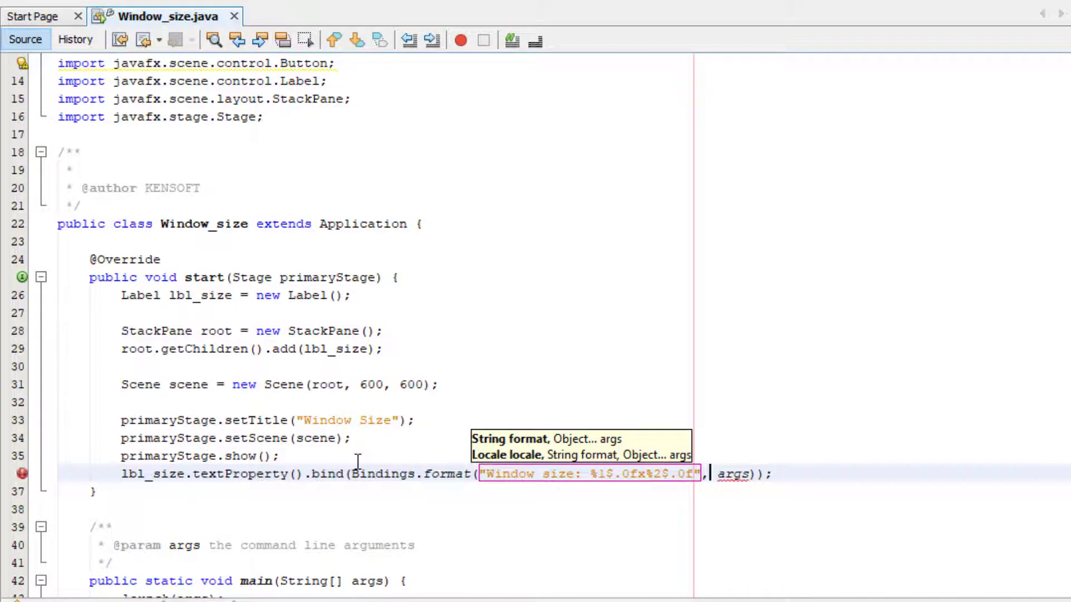
pyautogui.press('Tab')
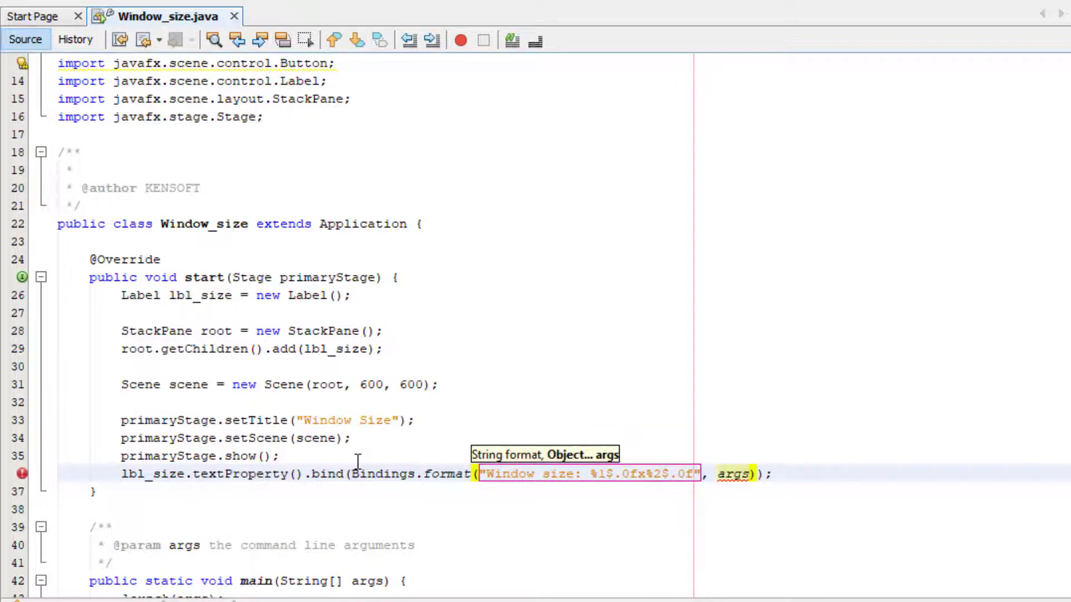
# Pass primaryStage.widthProperty() and primaryStage.heightProperty() as the Bindings.format arguments.
pyautogui.press('BackSpace')
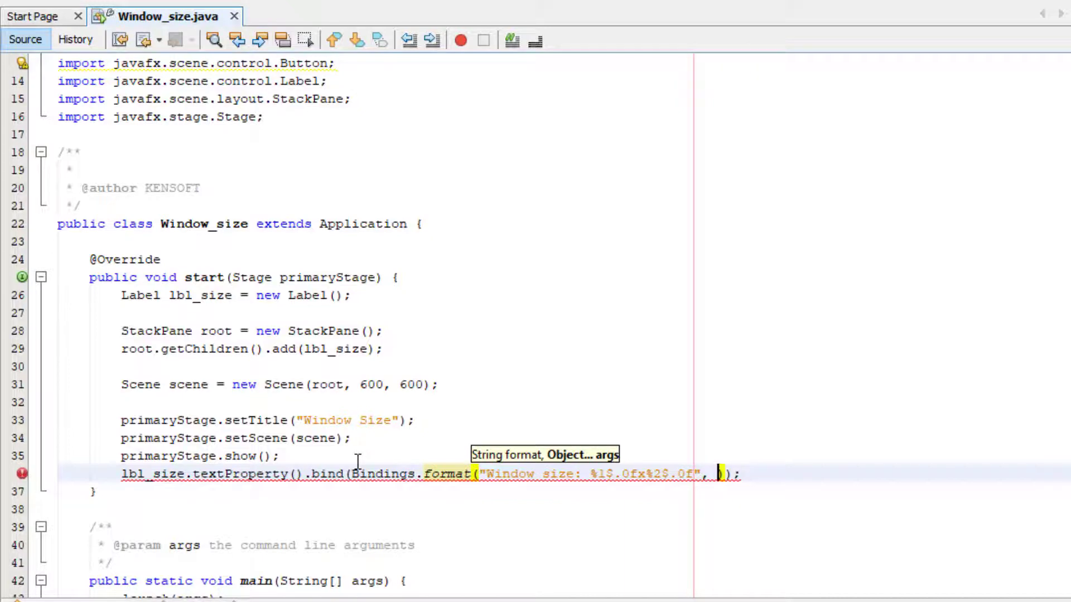
pyautogui.write('prin')
pyautogui.press('BackSpace')
pyautogui.write('ma')
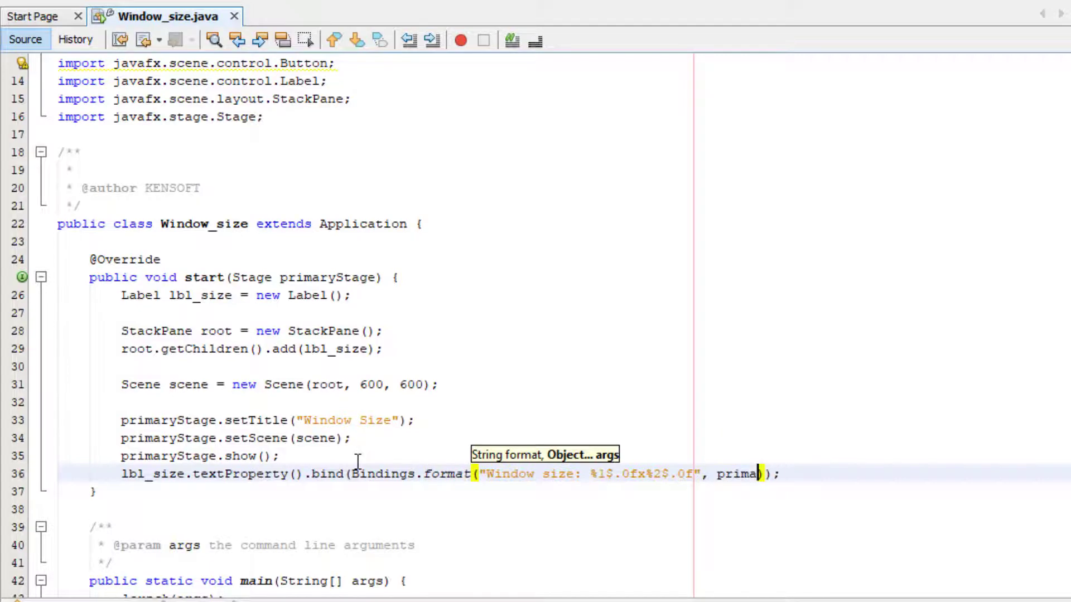
pyautogui.write('ryStage.')
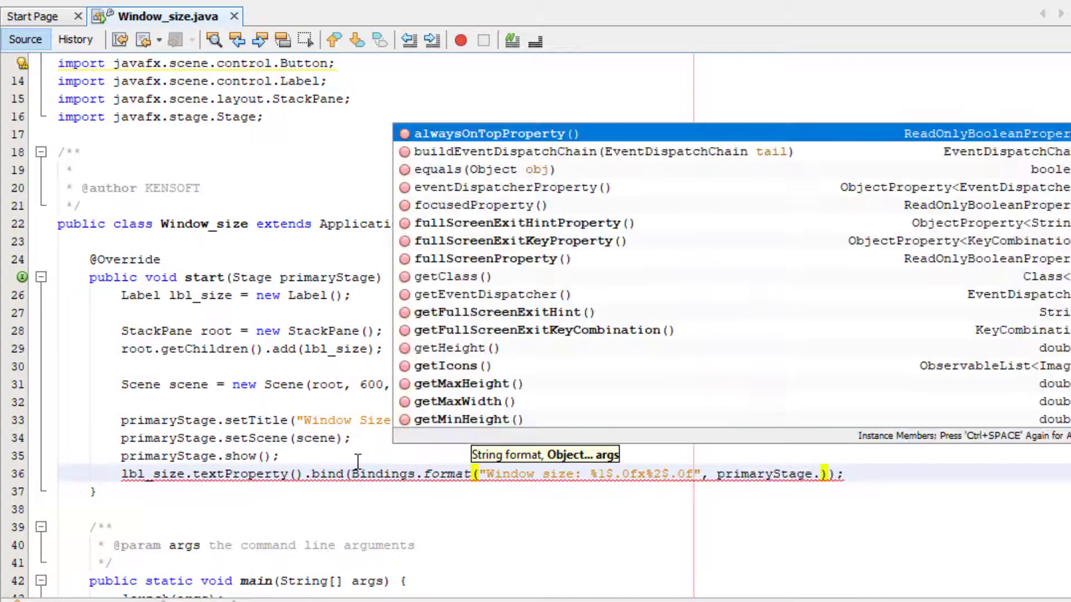
pyautogui.write('wid')
pyautogui.press('Return')
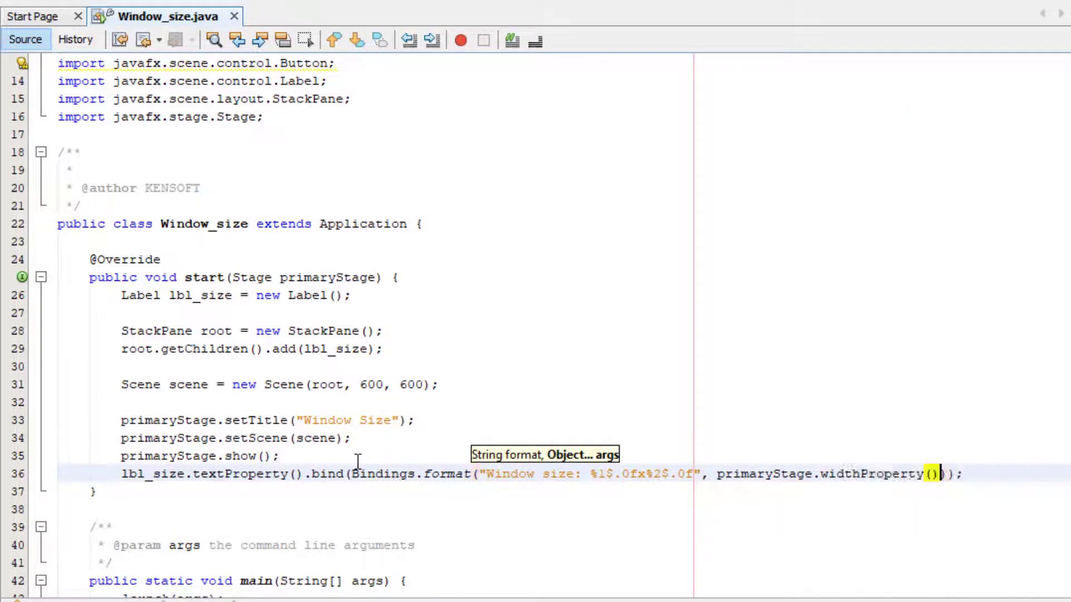
pyautogui.write(',')
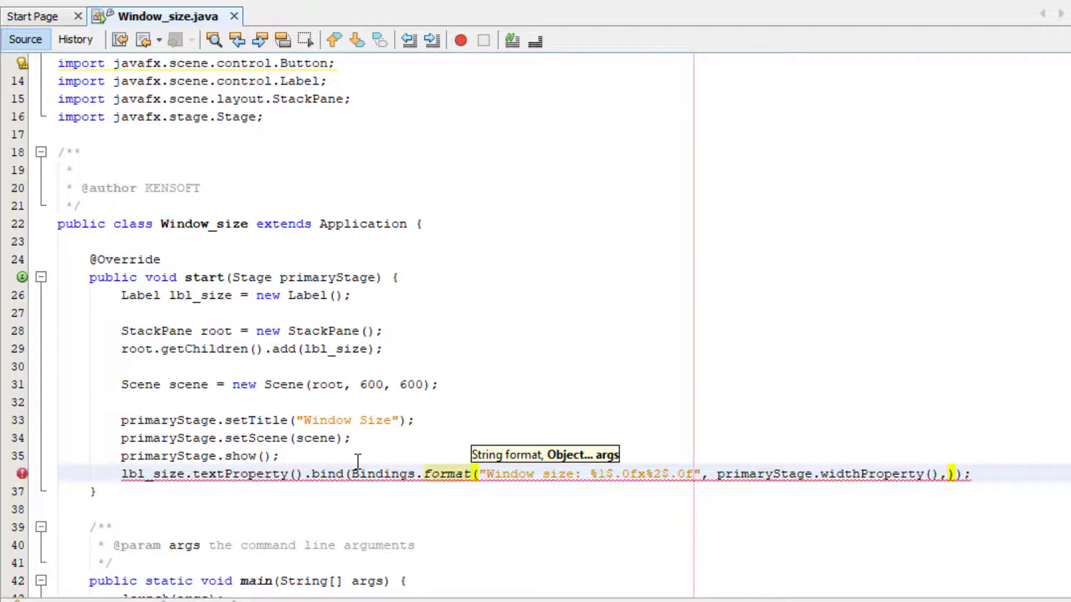
pyautogui.write('  p')
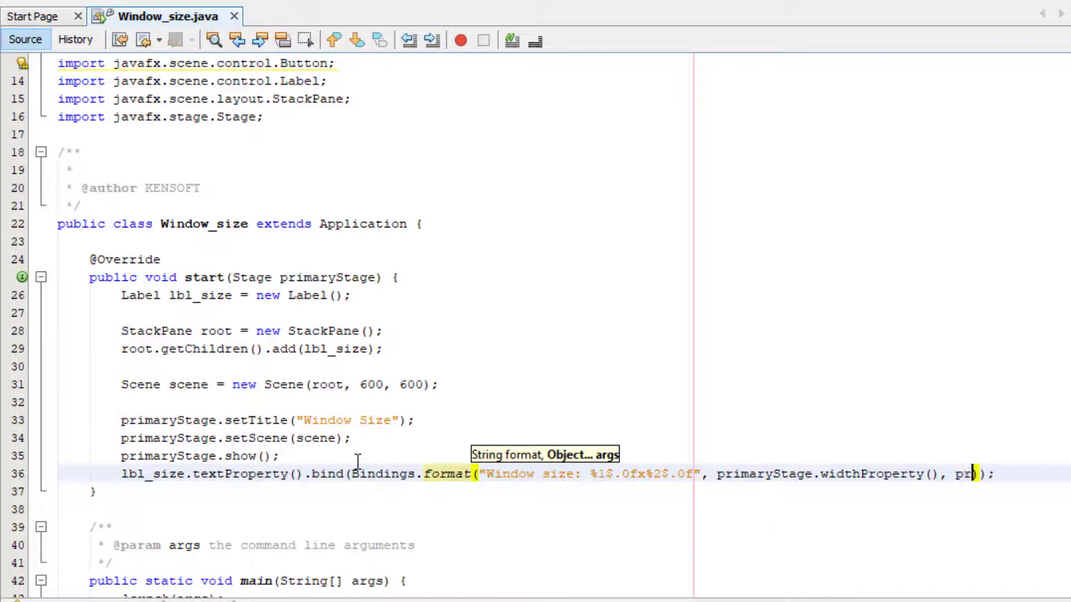
pyautogui.write('rimayr')
pyautogui.press('BackSpace')
pyautogui.press('BackSpace')
pyautogui.write('ry')
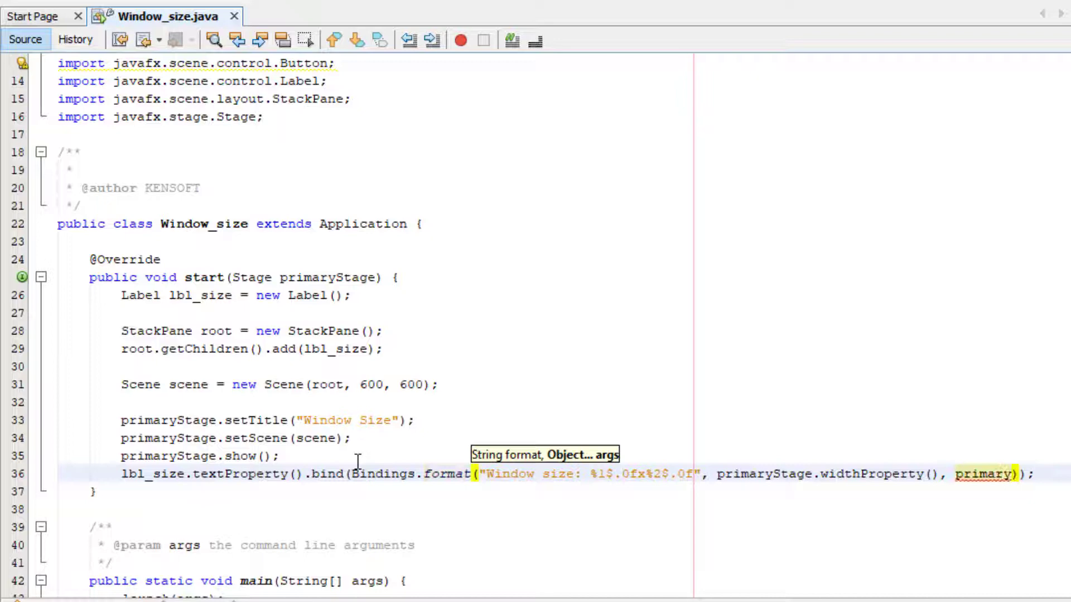
pyautogui.write('Stage')
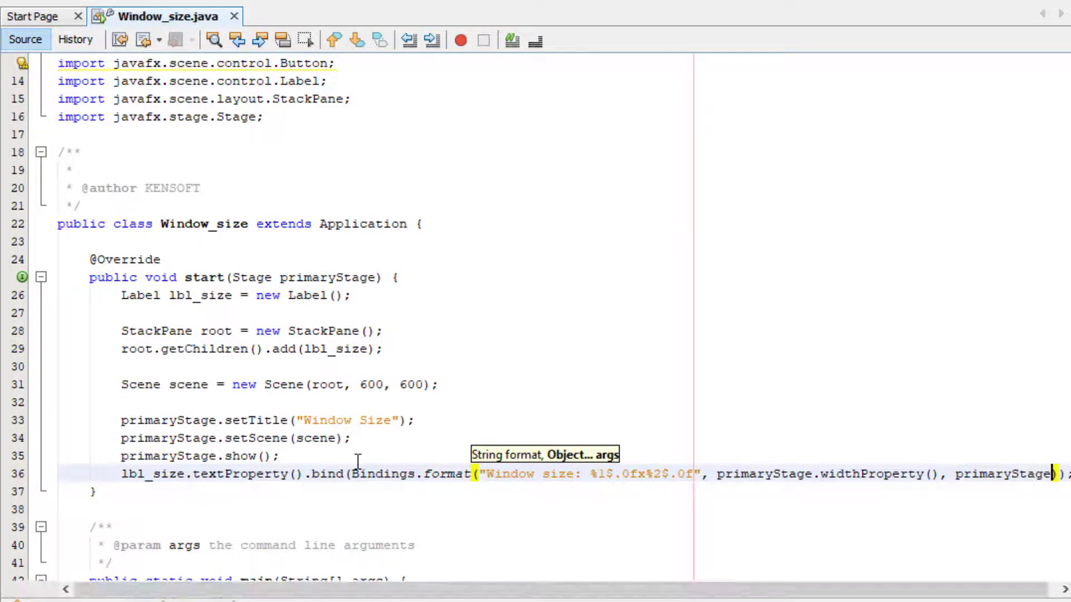
pyautogui.write('.hei')
pyautogui.press('Return')
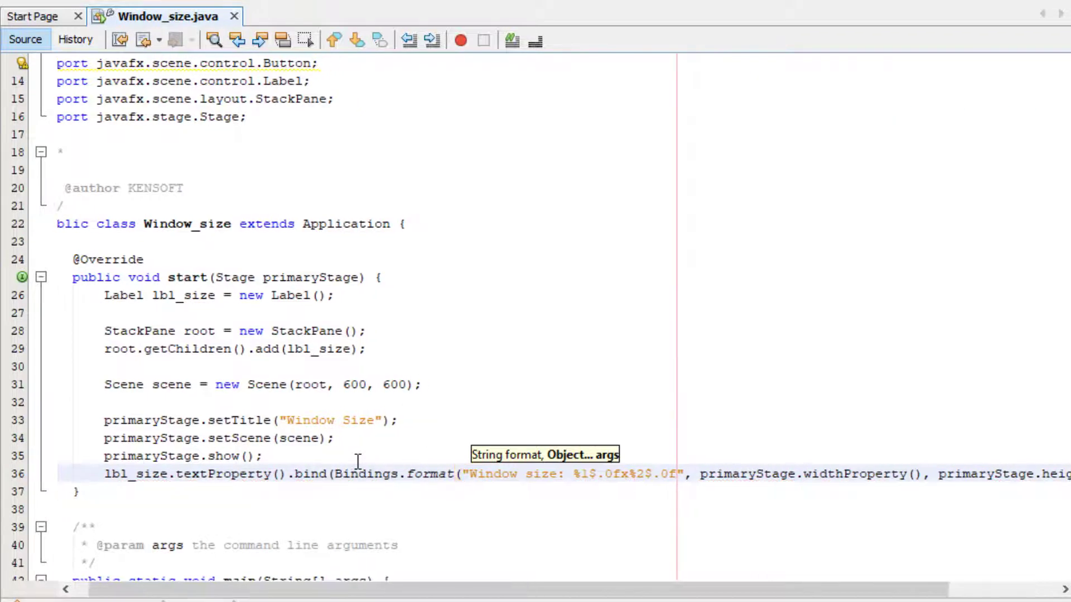
pyautogui.write(');')
pyautogui.press('Down')
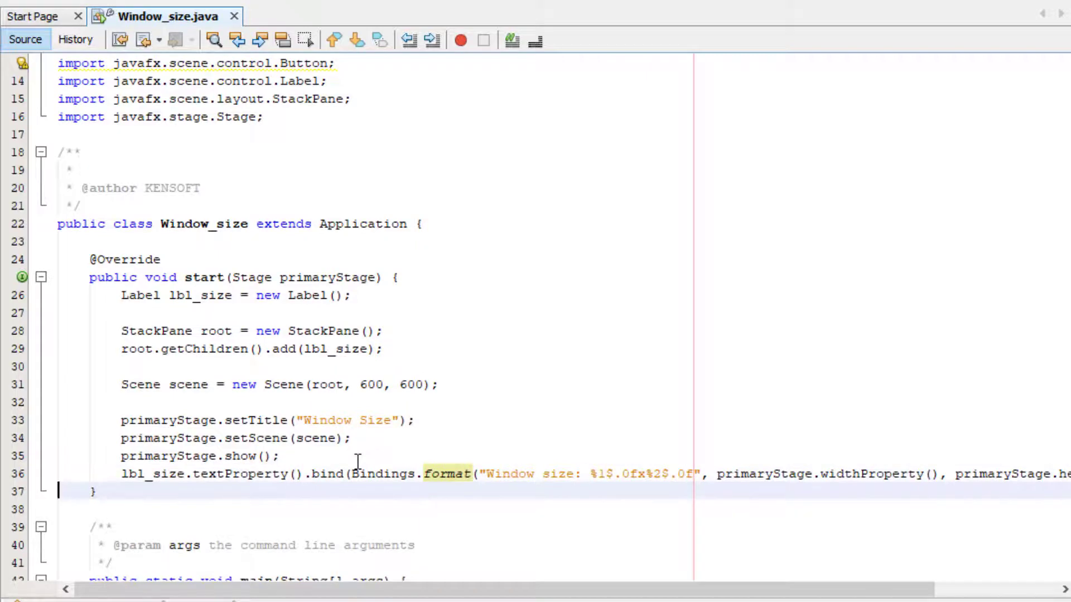
pyautogui.scroll(3, 335, 377)
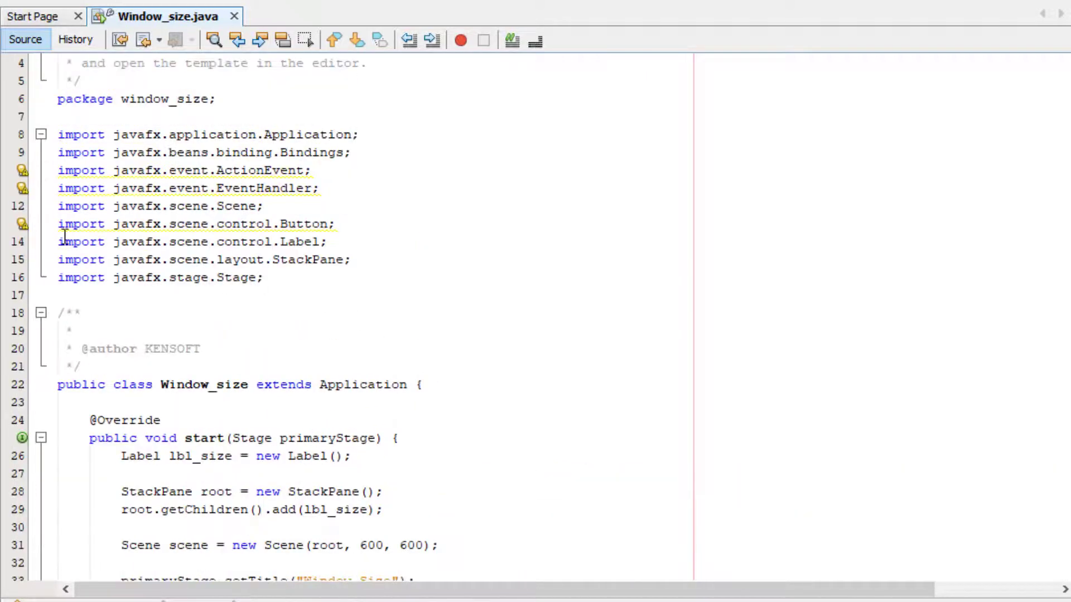
# Apply the lightbulb hint 'Remove all unused imports' to drop ActionEvent, EventHandler and Button.
pyautogui.click(23, 224)
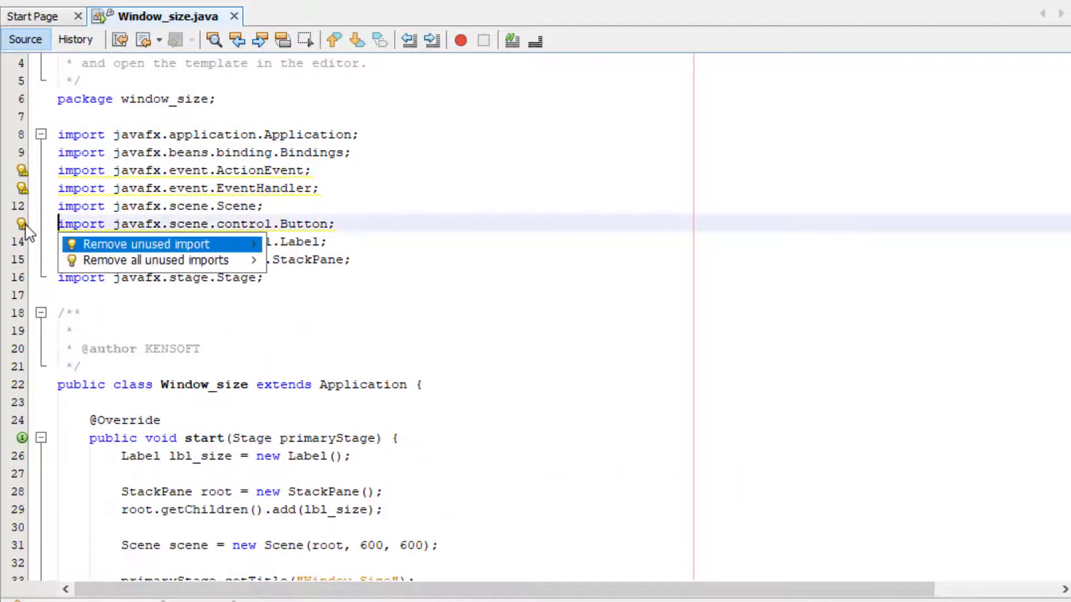
pyautogui.click(93, 260)
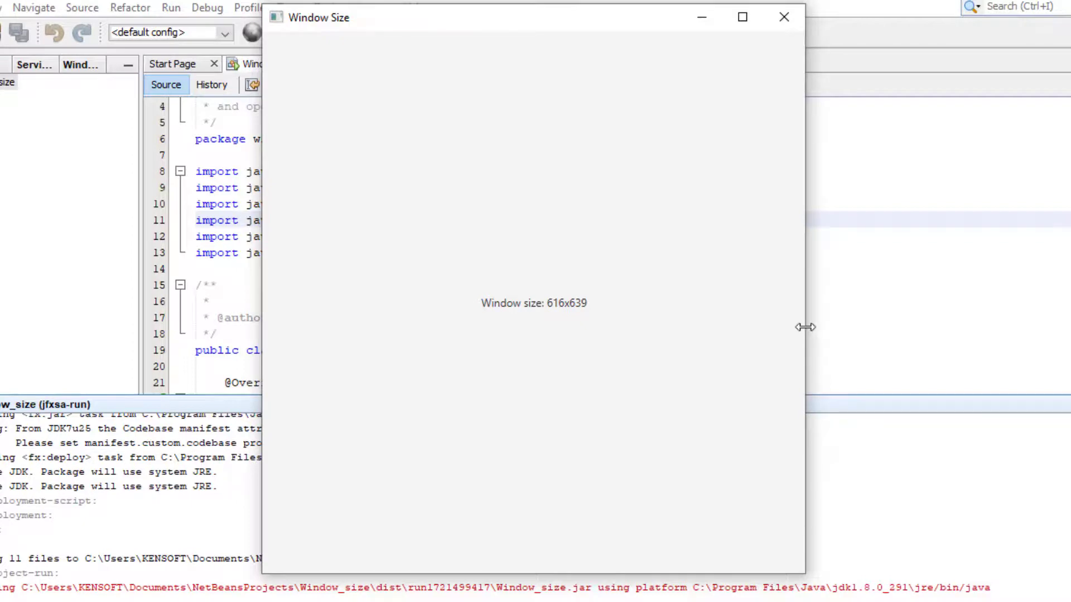
# Resize and move the running Window Size window until the label reads 438x239.
pyautogui.moveTo(804, 327)
pyautogui.mouseDown()
pyautogui.moveTo(1038, 296)
pyautogui.moveTo(736, 336)
pyautogui.mouseUp()
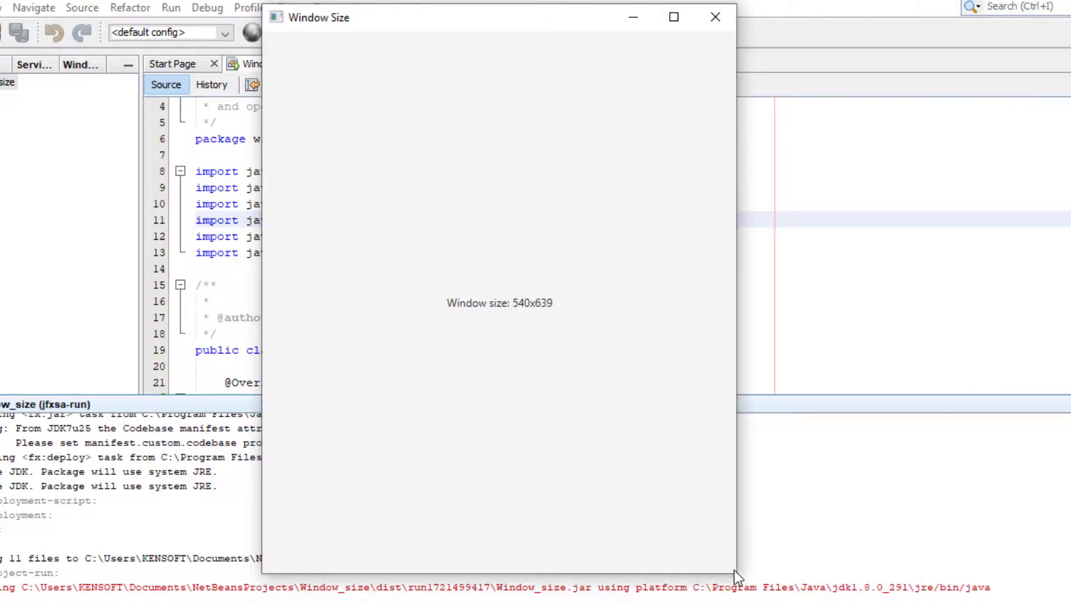
pyautogui.moveTo(711, 573)
pyautogui.mouseDown()
pyautogui.moveTo(711, 317)
pyautogui.moveTo(806, 413)
pyautogui.moveTo(904, 383)
pyautogui.moveTo(484, 272)
pyautogui.moveTo(416, 113)
pyautogui.moveTo(970, 341)
pyautogui.moveTo(454, 400)
pyautogui.moveTo(597, 211)
pyautogui.moveTo(648, 224)
pyautogui.mouseUp()
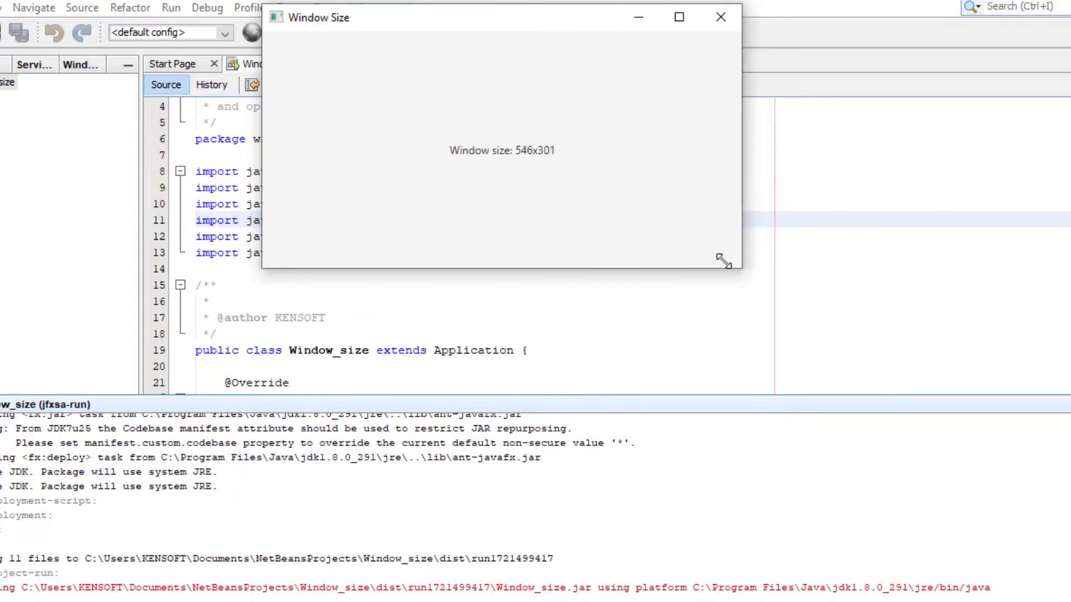
pyautogui.moveTo(448, 26); pyautogui.dragTo(498, 218)
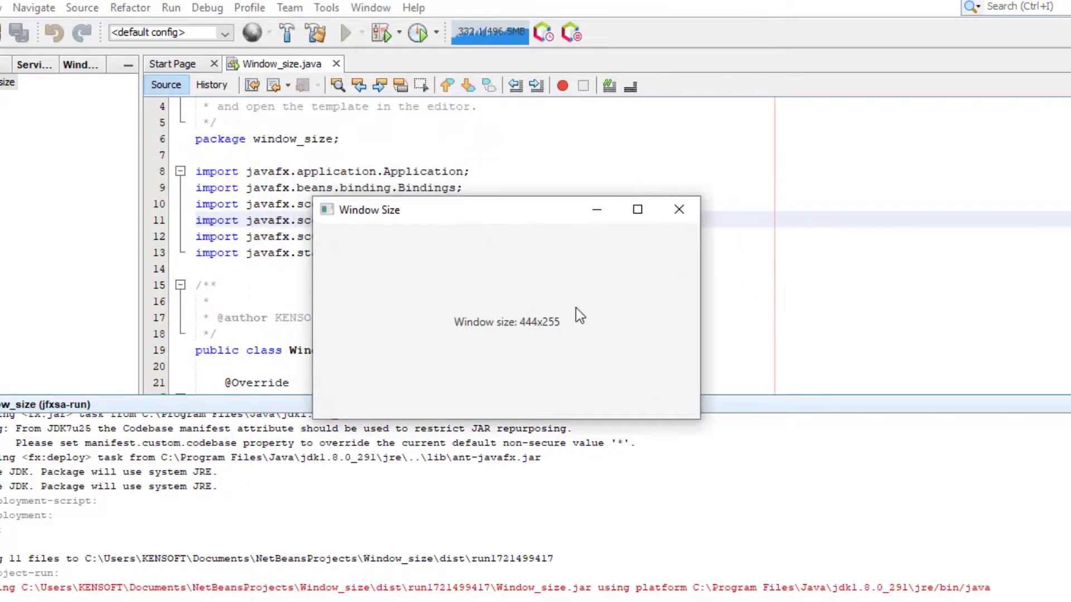
pyautogui.moveTo(699, 415)
pyautogui.mouseDown()
pyautogui.moveTo(694, 285)
pyautogui.moveTo(707, 418)
pyautogui.mouseUp()
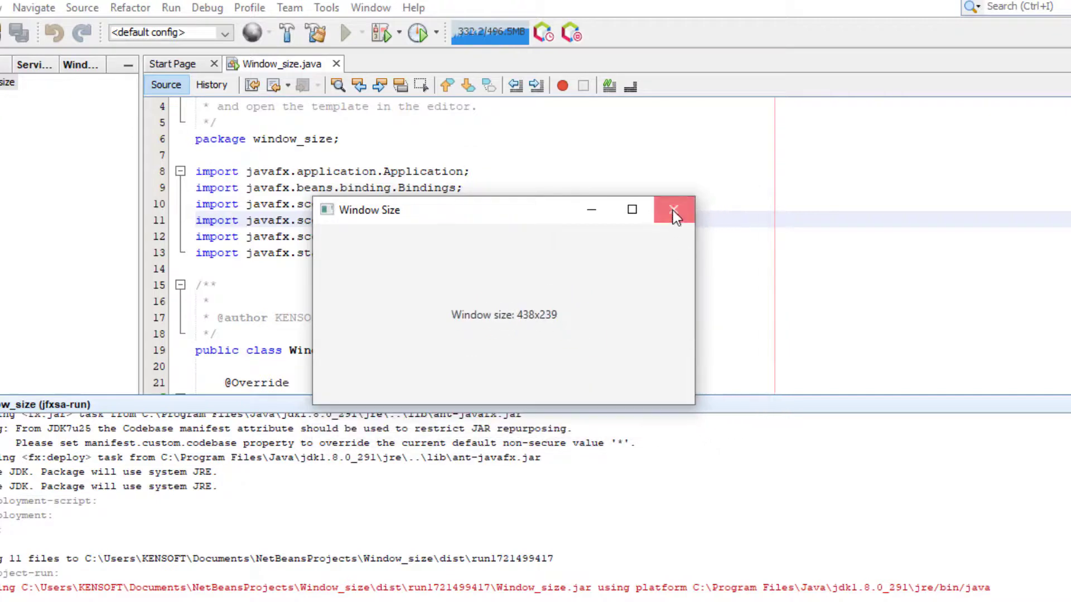
# Close the Window Size app and review the stage title line in start().
pyautogui.click(672, 211)
pyautogui.scroll(-6, 402, 335)
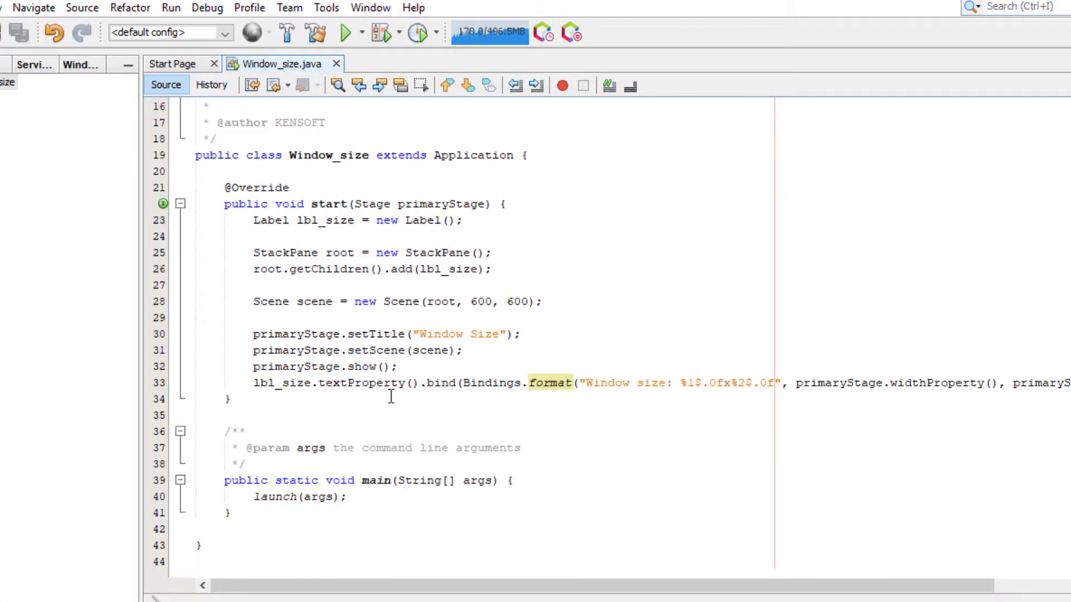
pyautogui.hscroll(5, 332, 388)
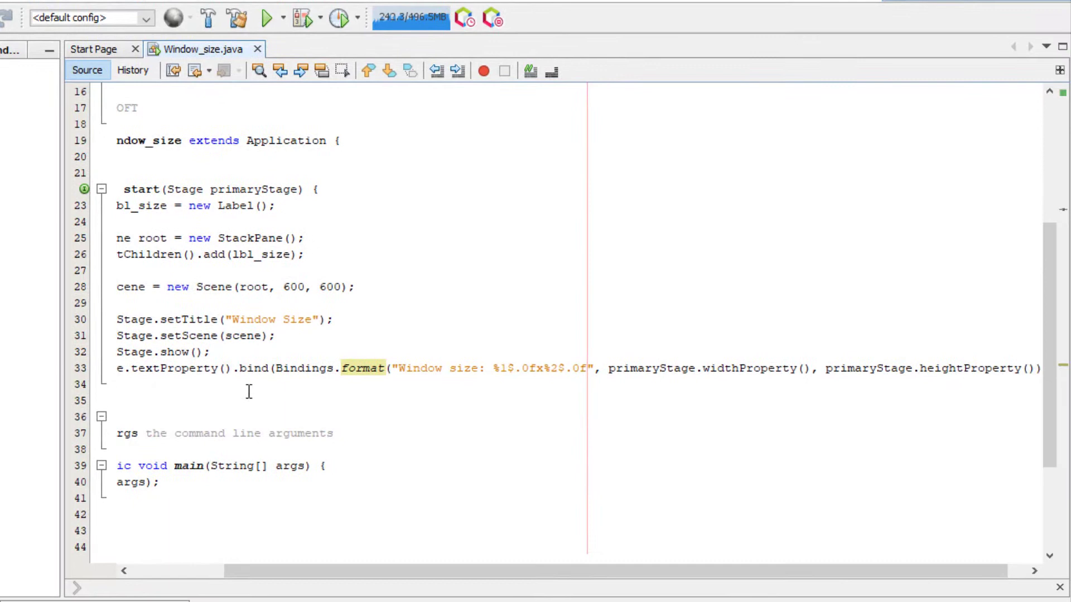
pyautogui.hscroll(-5, 249, 392)
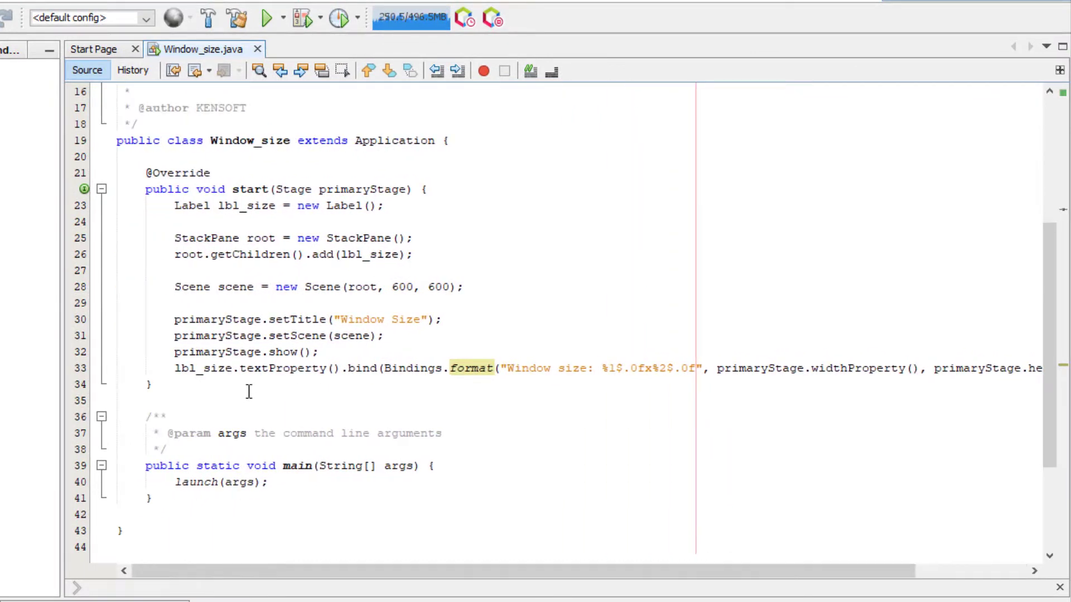
pyautogui.scroll(3, 249, 392)
pyautogui.click(284, 369)
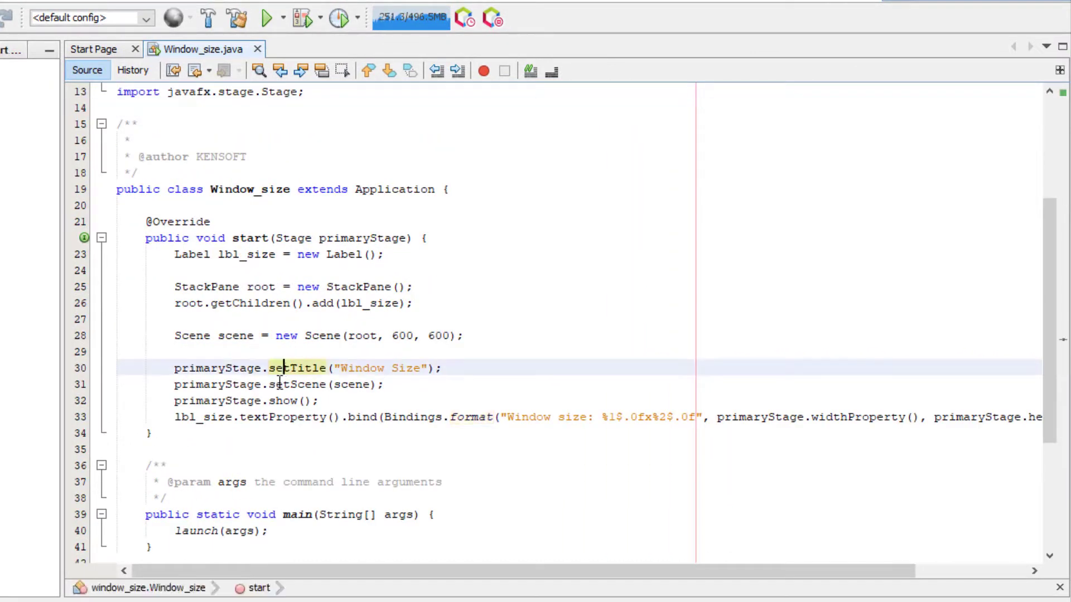